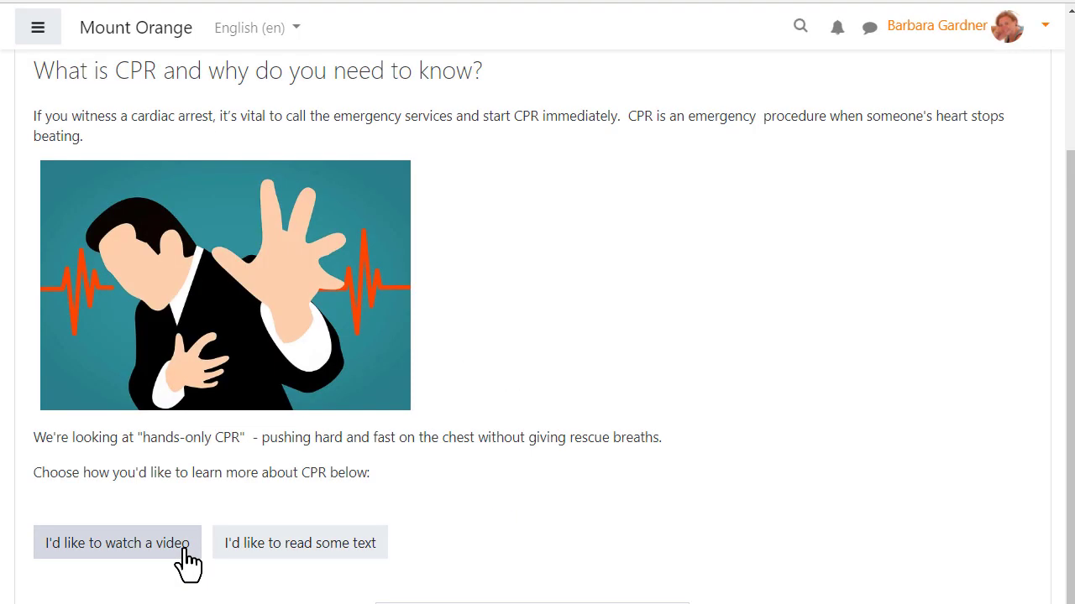
In student preview, take the video route and tick the statement that CPR saves lives.
click(187, 561)
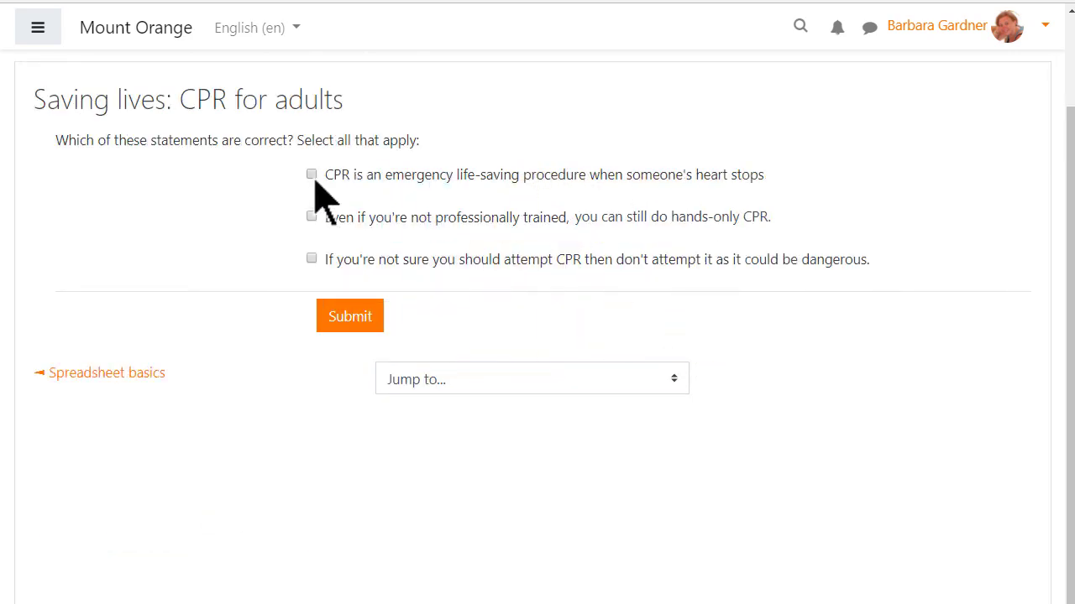
click(312, 174)
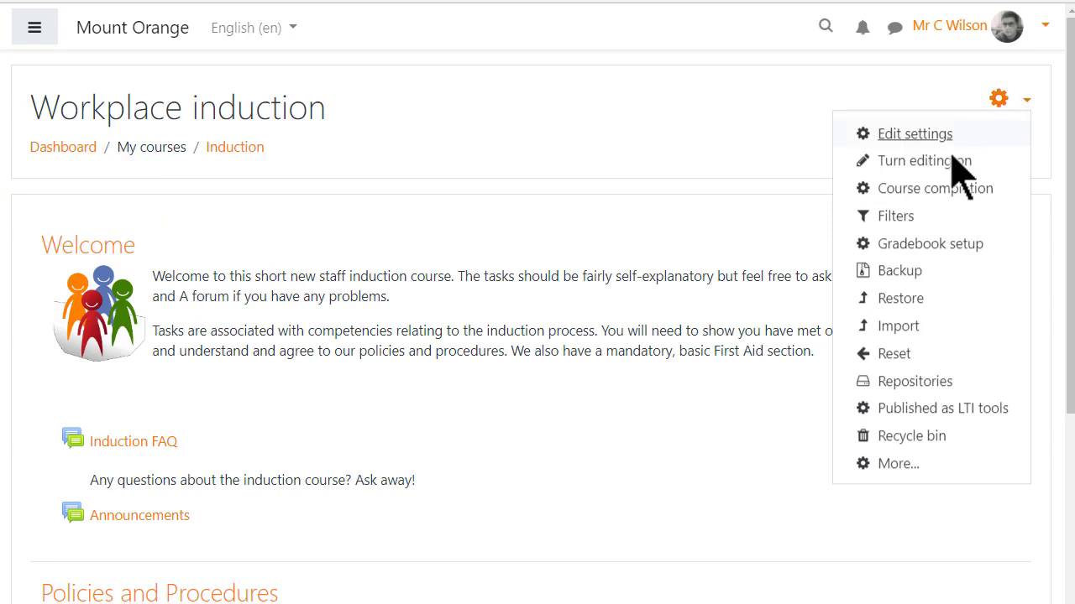
Turn editing on and name the new lesson 'Saving lives: CPR'.
click(949, 161)
scroll(965, 588, down, 15)
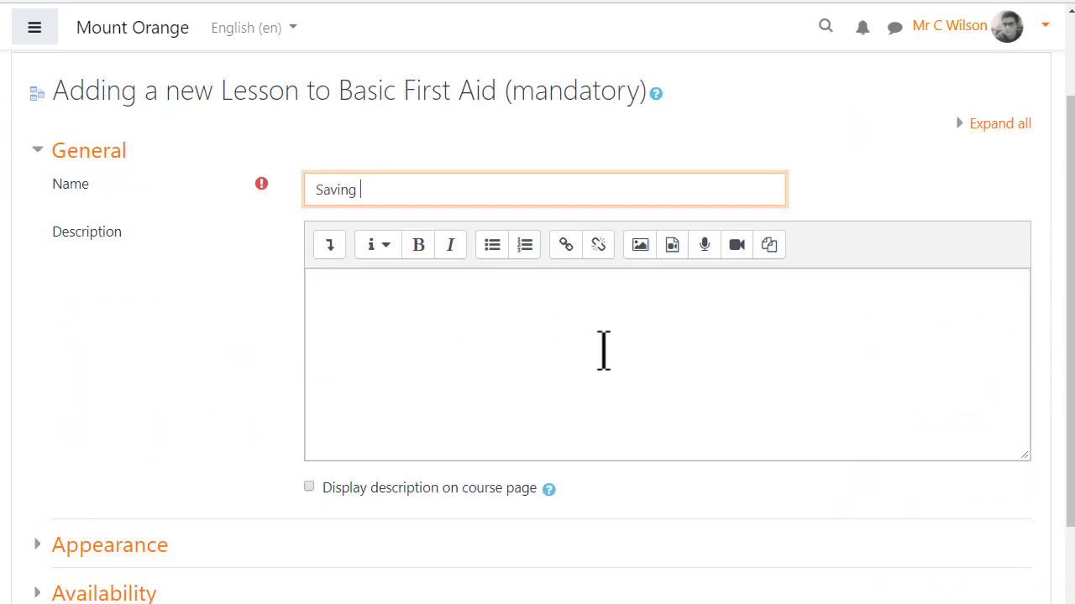
text(lives: CPR)
Paste the two-paragraph lesson description and display it on the course page.
click(603, 351)
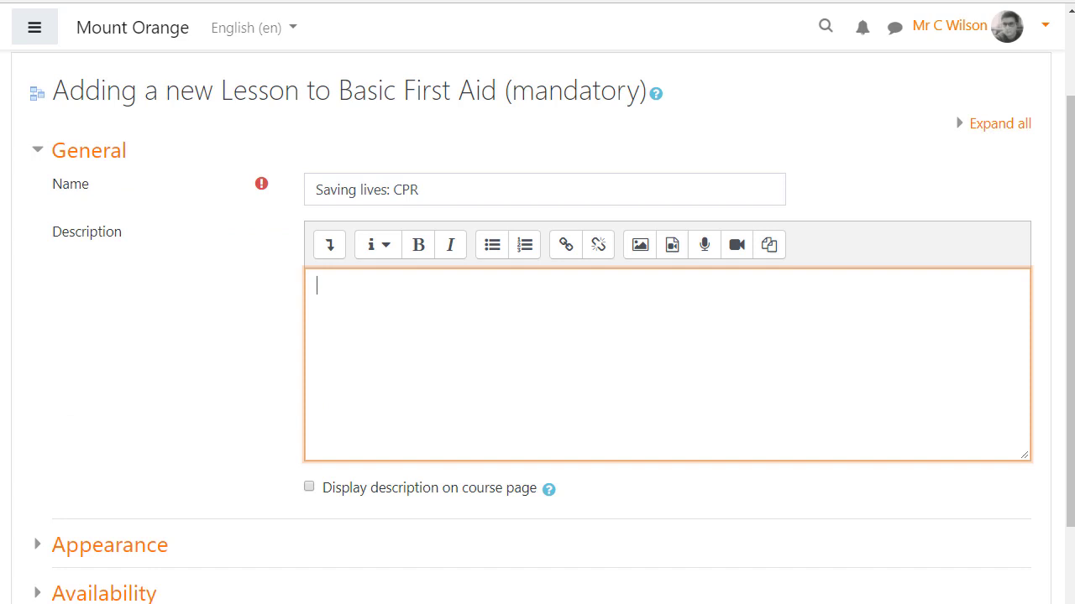
text(CPR or  Cardiopulmonary resuscitation is a life-saving emergency procedure when someone's heart stops.  Hopefully we'll never need this, but if a colleague suffers a cardiac arrest at work, it's always good to be prepared.)
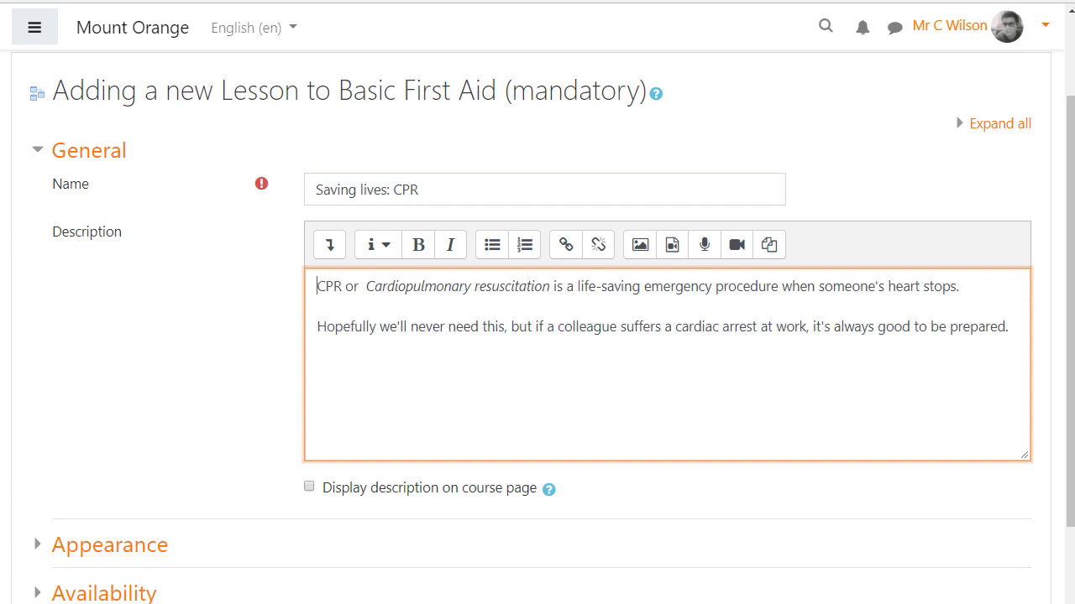
click(309, 487)
scroll(311, 539, down, 3)
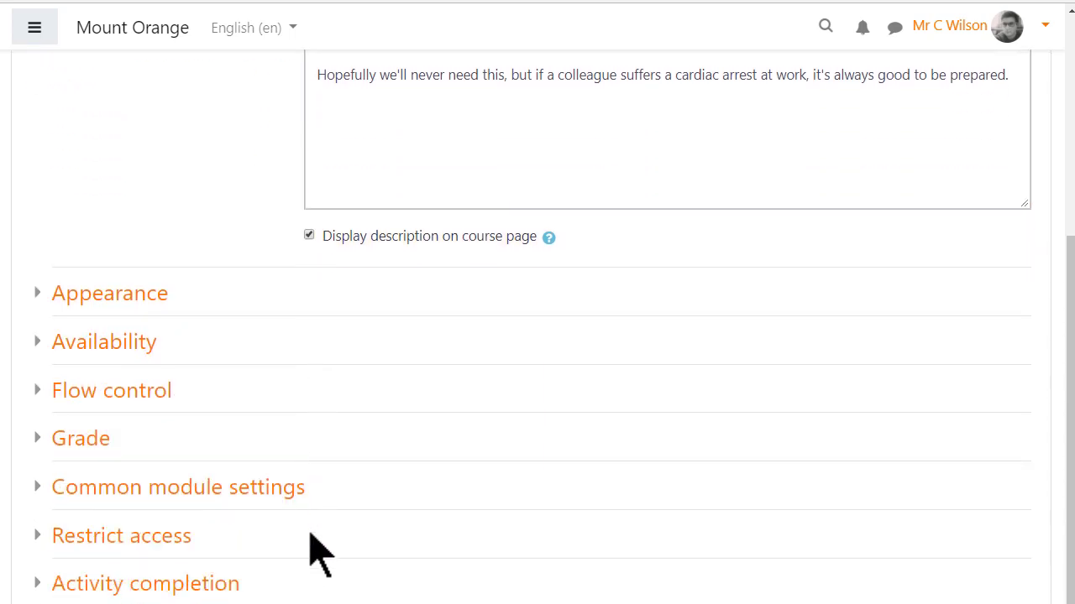
scroll(311, 552, down, 2)
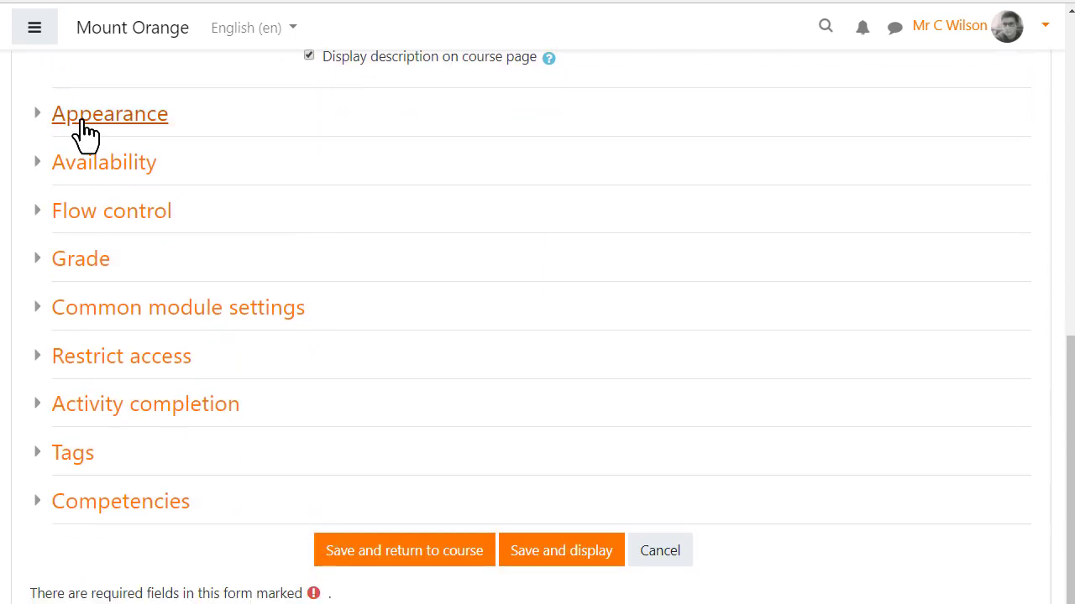
Expand all Appearance options, leaving defaults with Maximum number of answers at 5.
click(87, 133)
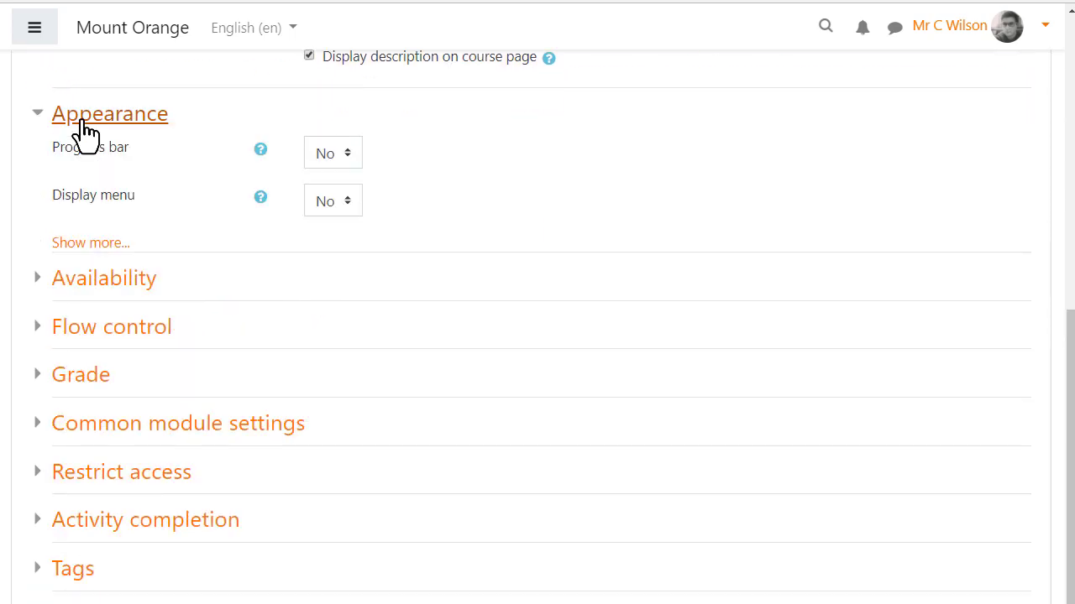
click(101, 245)
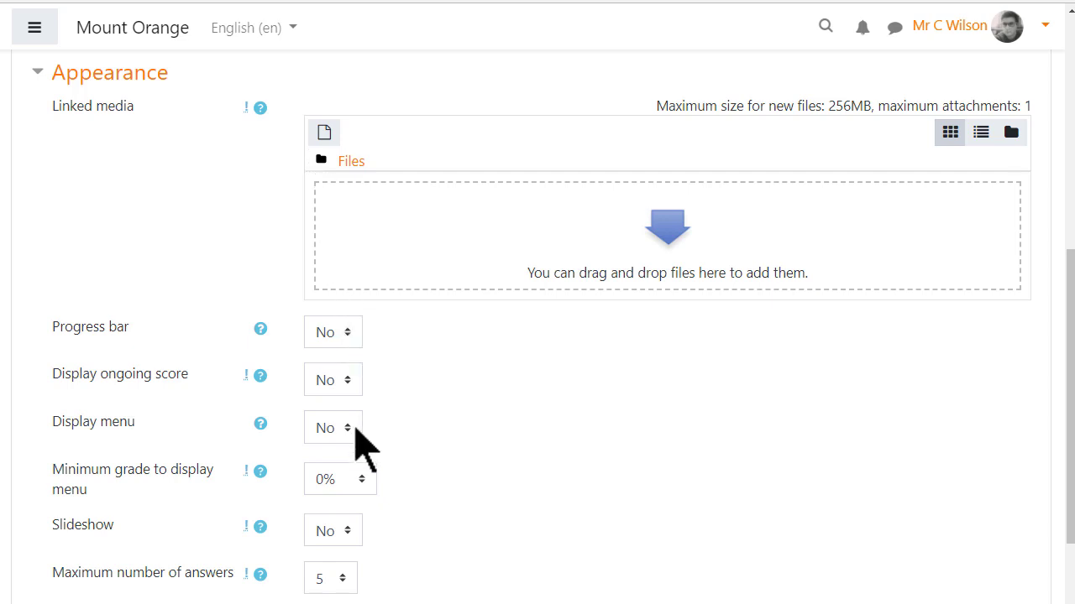
scroll(370, 432, down, 2)
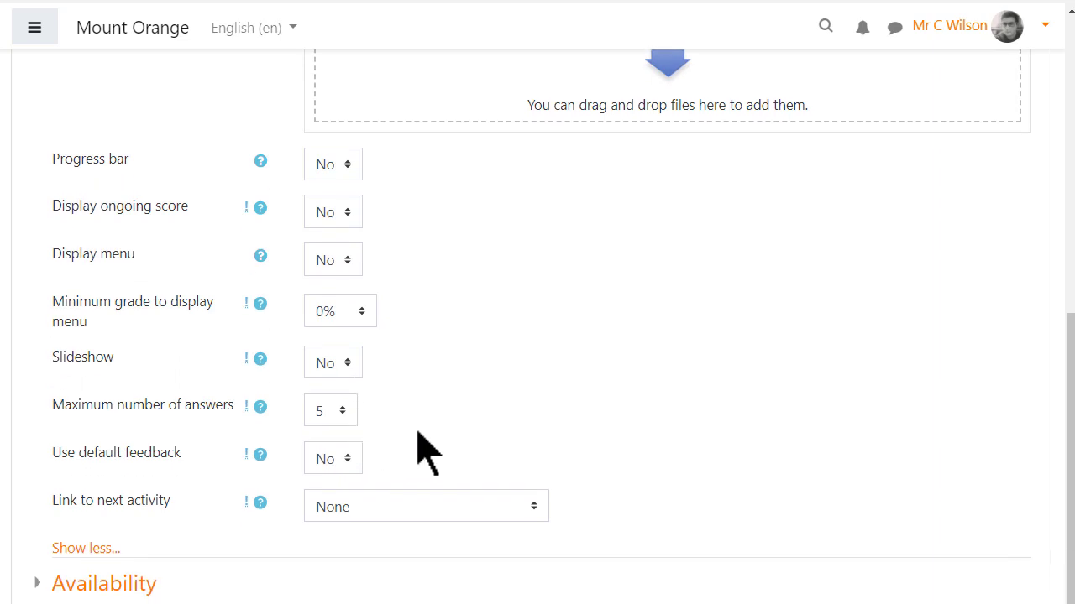
scroll(437, 430, down, 1)
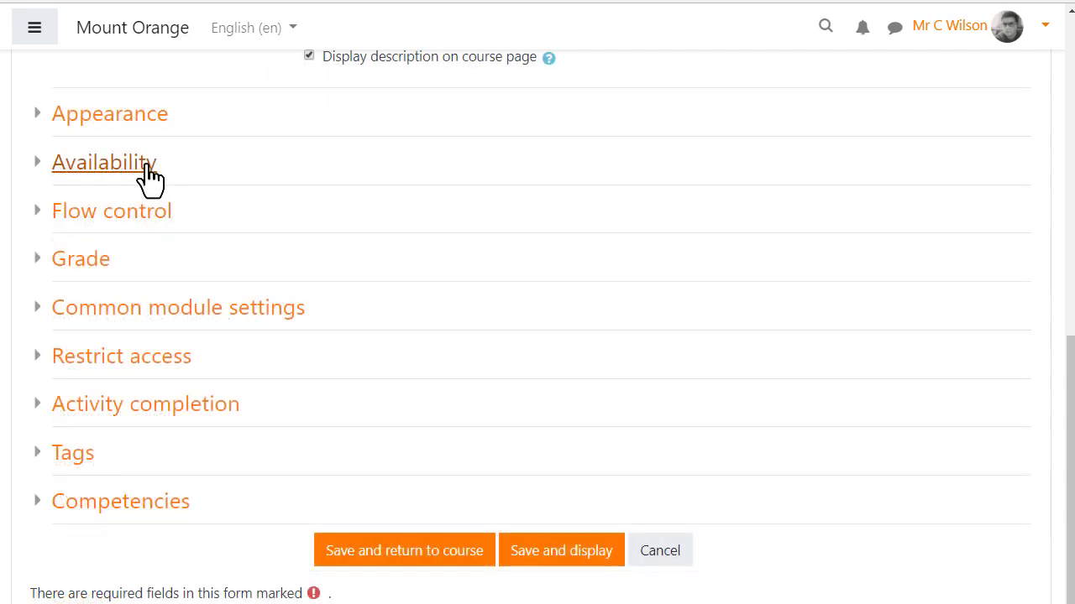
Reveal all Availability and Flow control options, leaving them at their defaults.
click(146, 165)
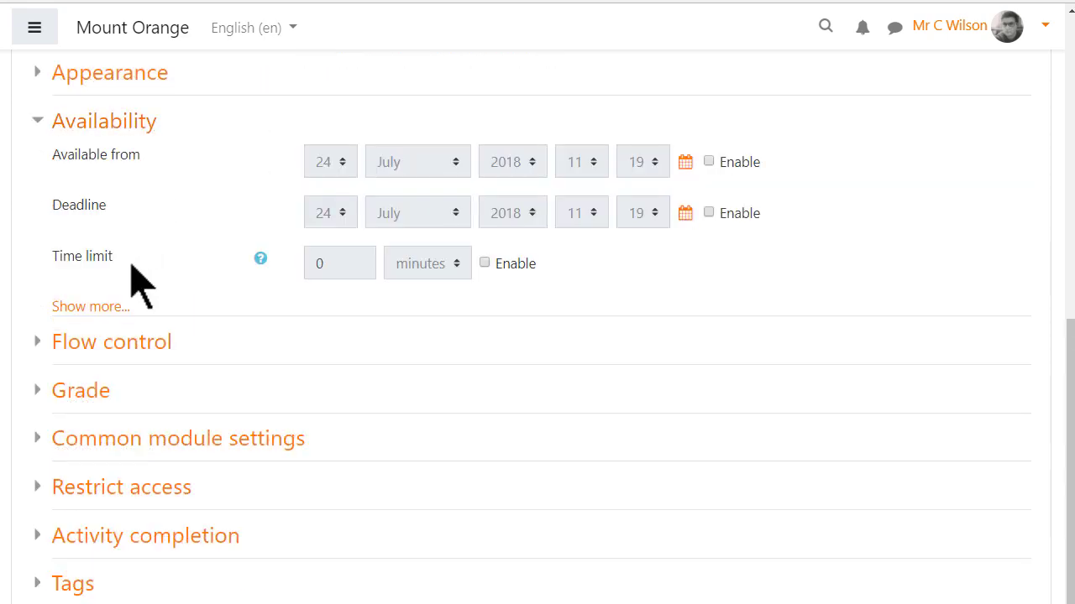
click(107, 309)
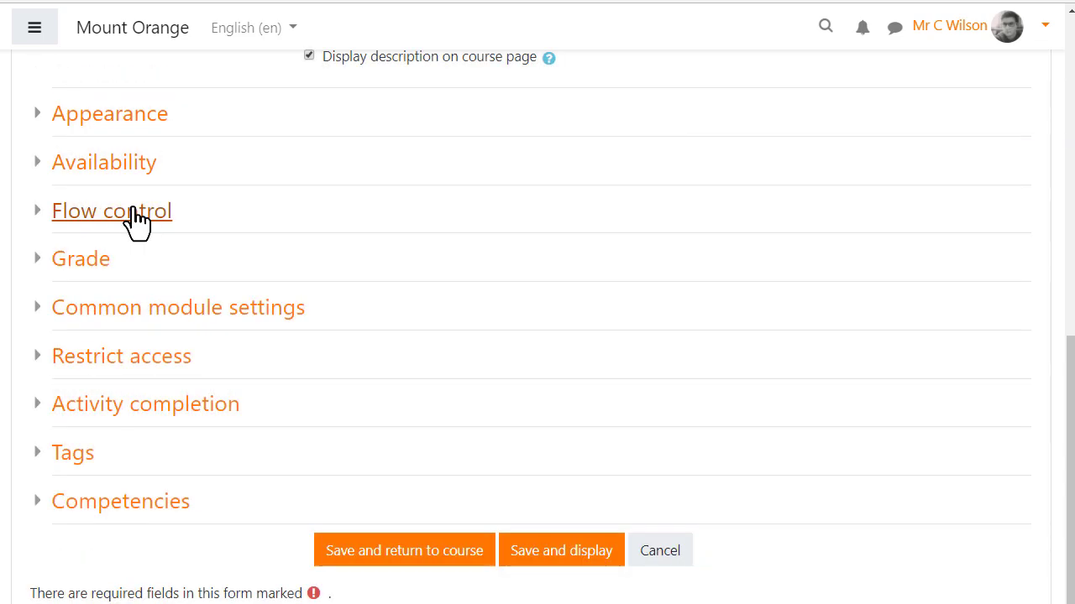
click(132, 211)
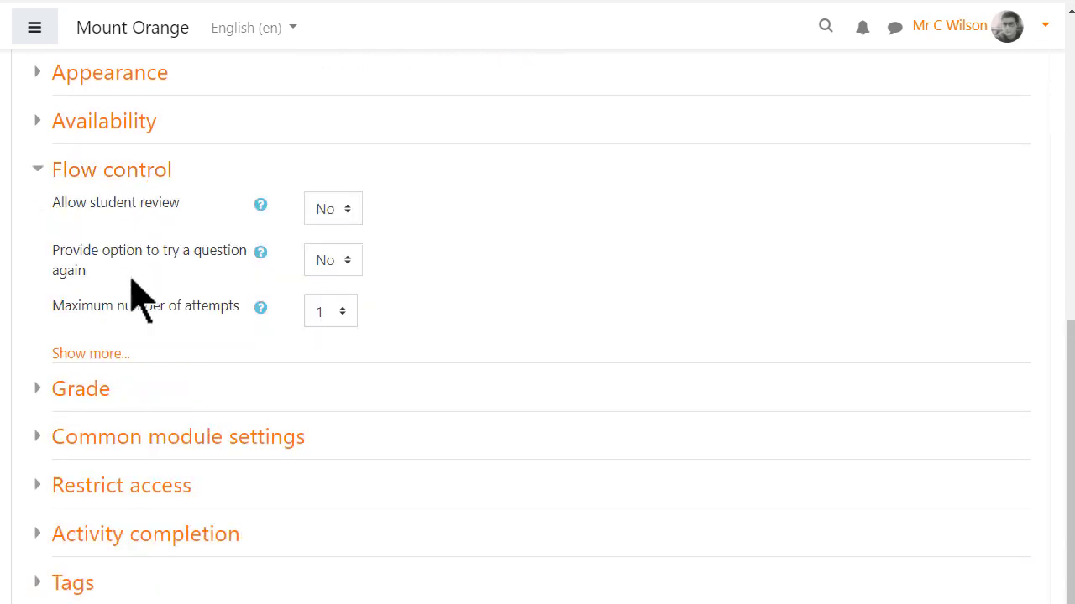
click(88, 354)
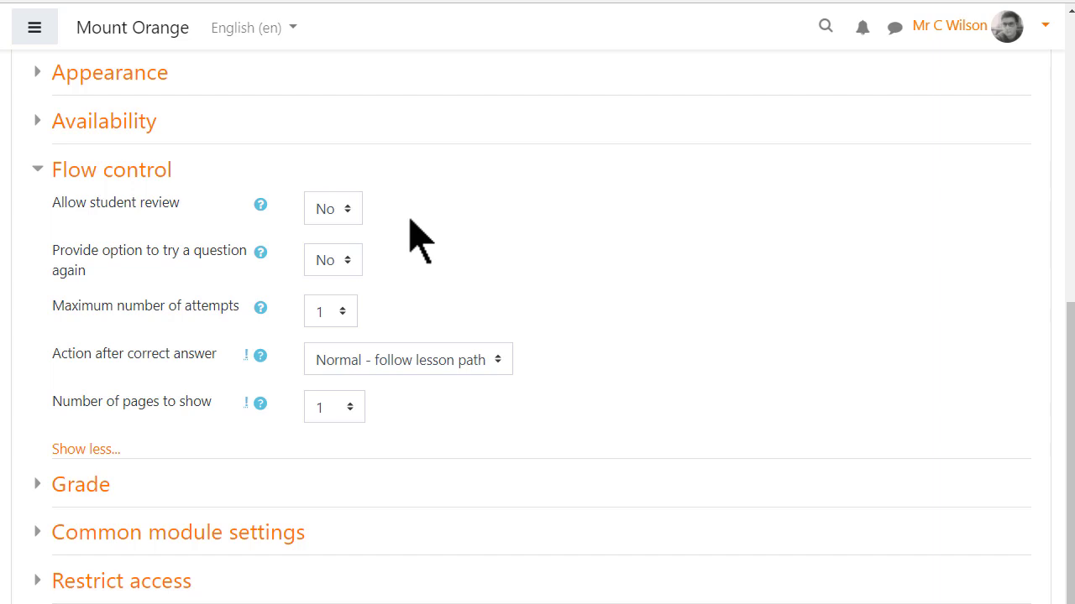
Collapse Flow control and set Activity completion's required time spent to 10 minutes.
click(107, 173)
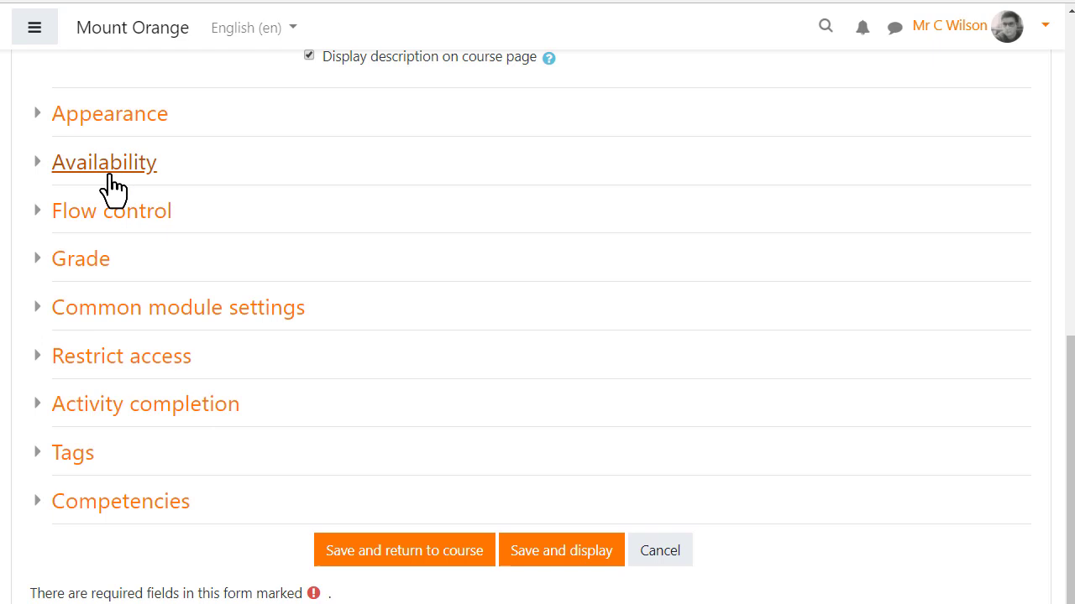
click(210, 407)
scroll(561, 428, down, 2)
click(588, 412)
key(BackSpace)
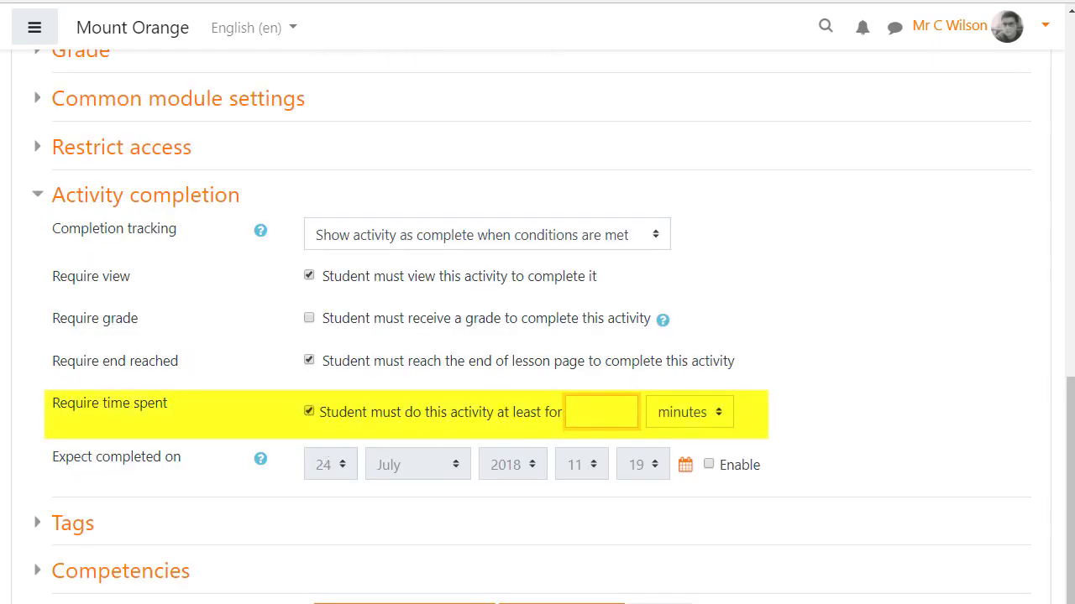
text(10)
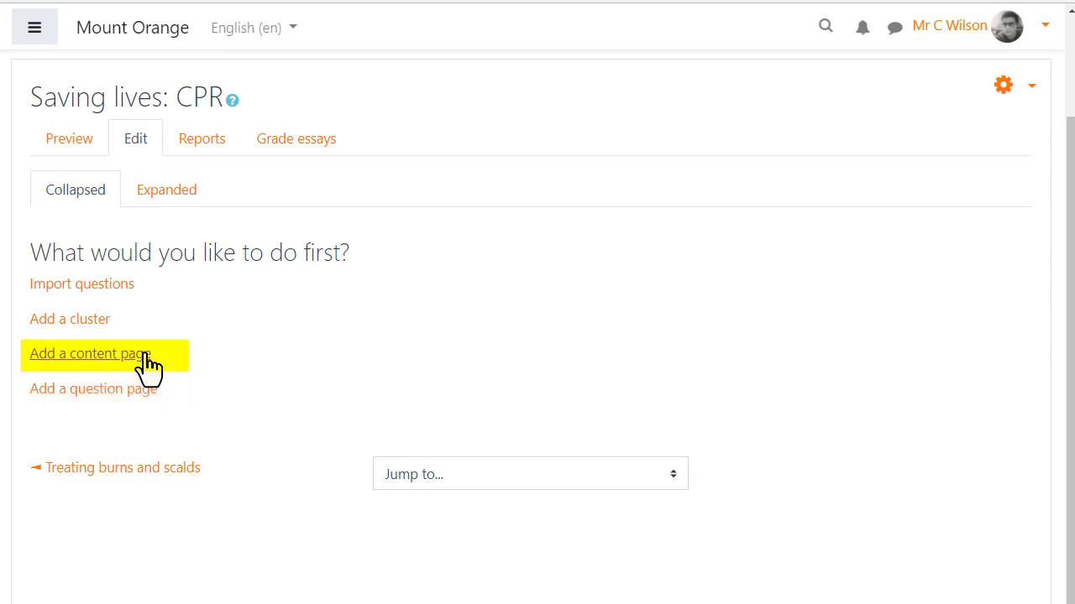
Create a content page titled 'What is CPR and why do you need to know?' with intro text and image.
click(147, 362)
text(What is CPR and w)
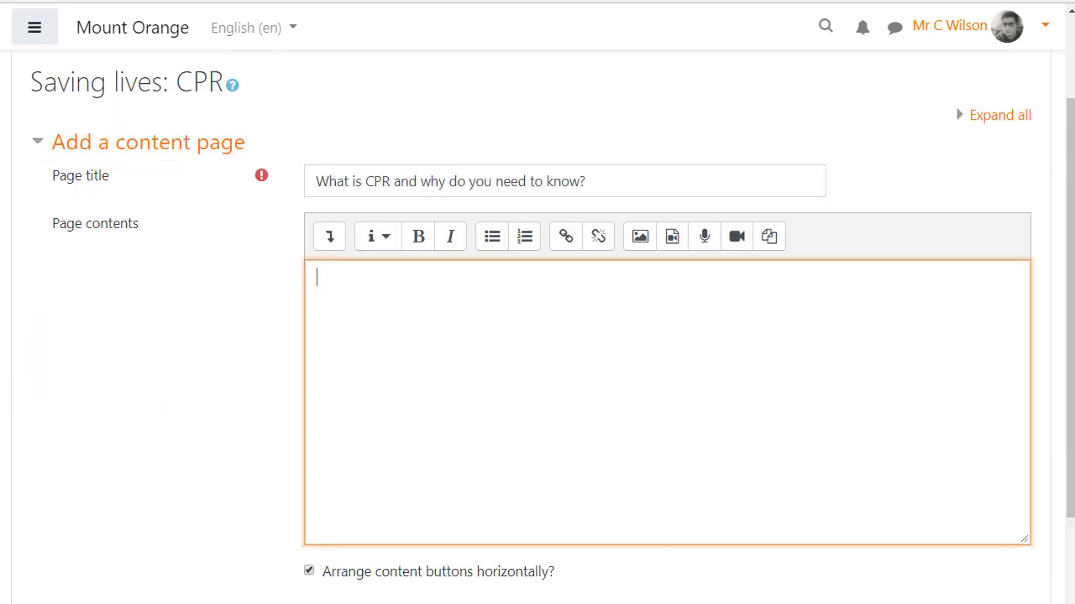
text(If you w)
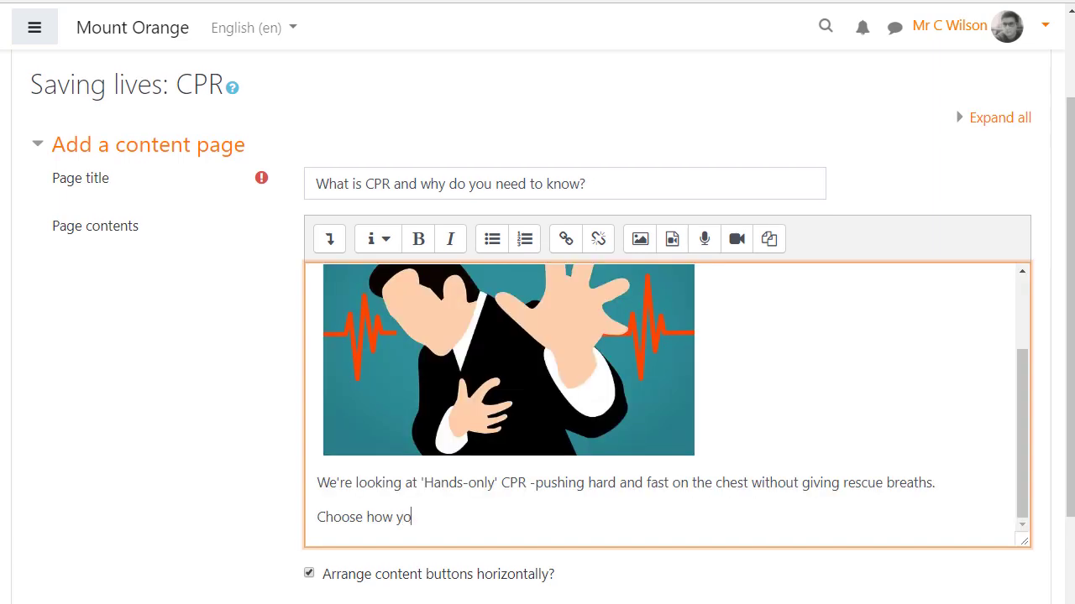
text(u'd learn)
key(BackSpace)
key(BackSpace)
key(BackSpace)
key(BackSpace)
key(BackSpace)
text(ike to learn more )
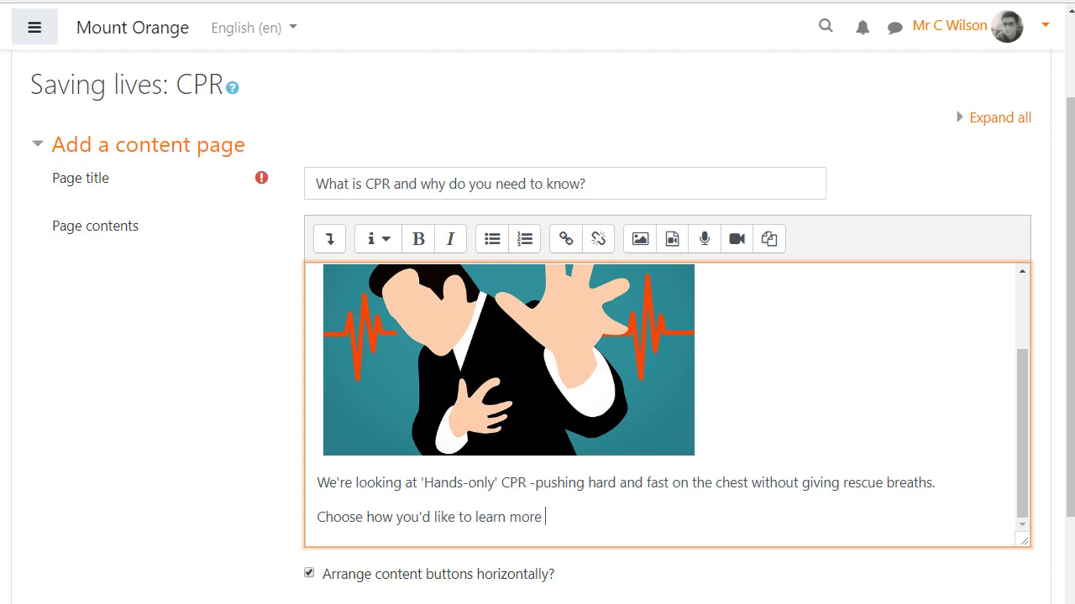
text(about CPR below)
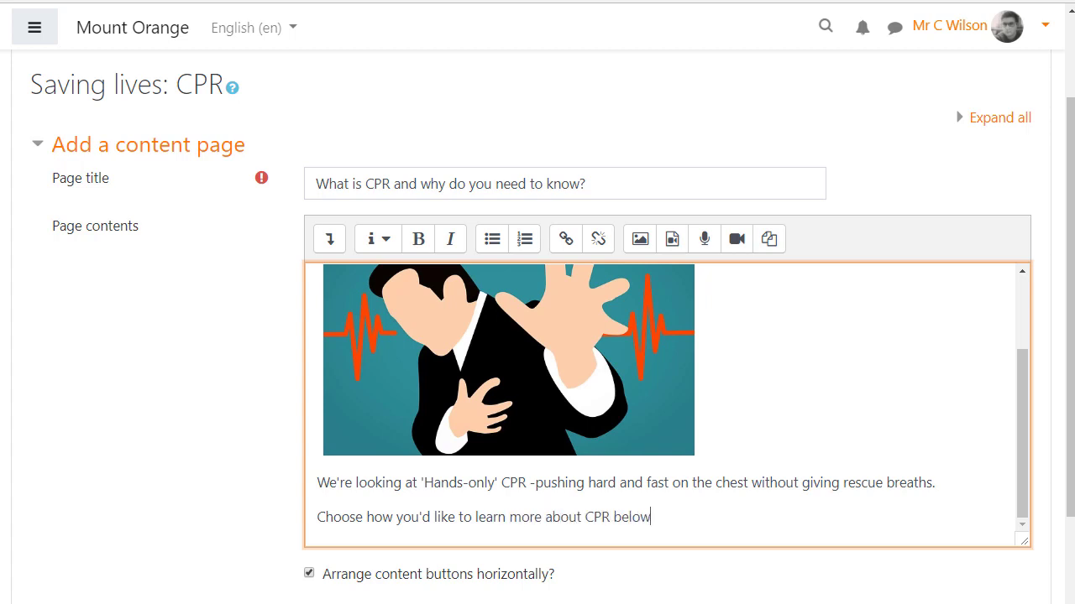
text(:)
scroll(599, 503, down, 7)
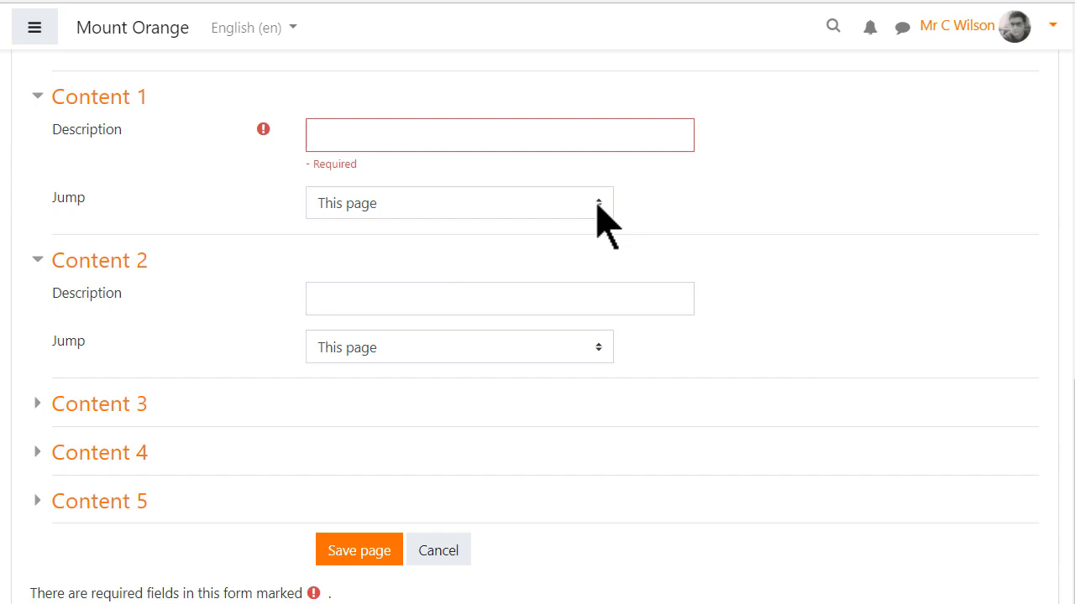
Set the button descriptions to 'Watch a video on CPR' and 'Read text on CPR', leaving jumps unchanged.
click(598, 203)
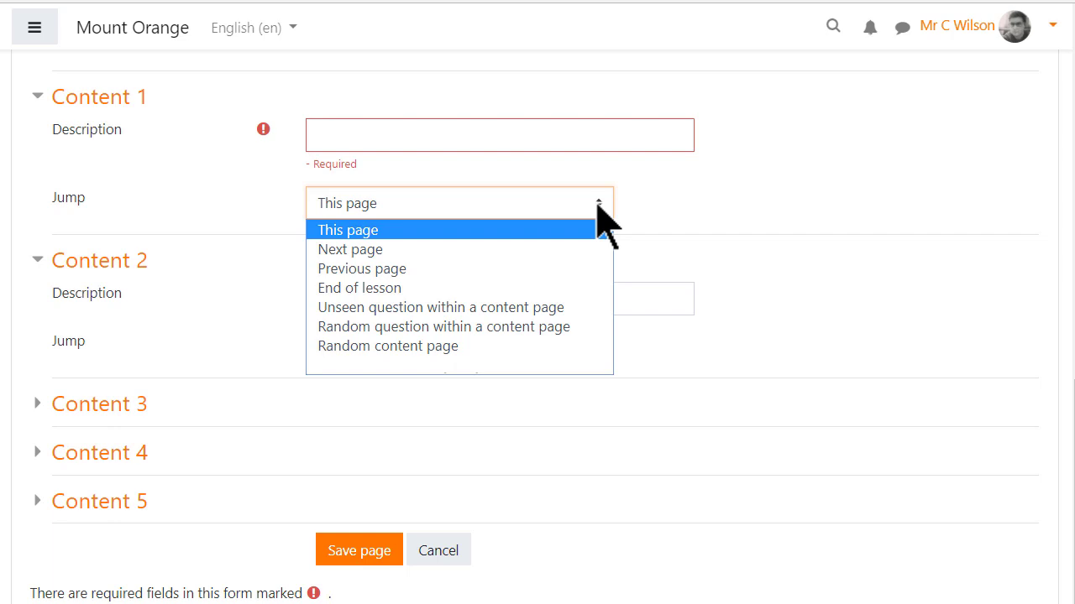
click(598, 203)
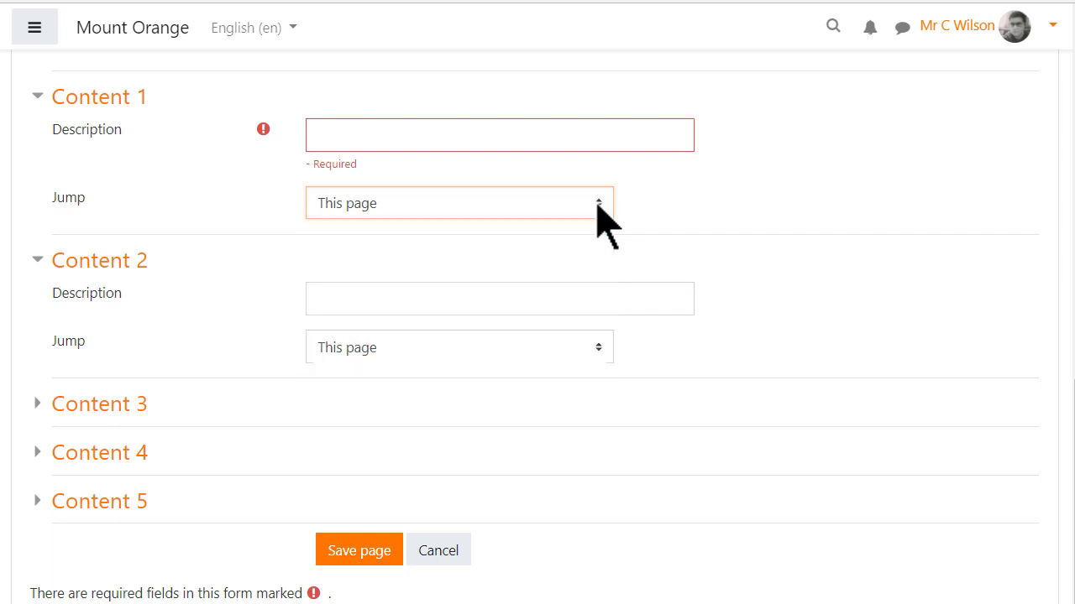
click(579, 136)
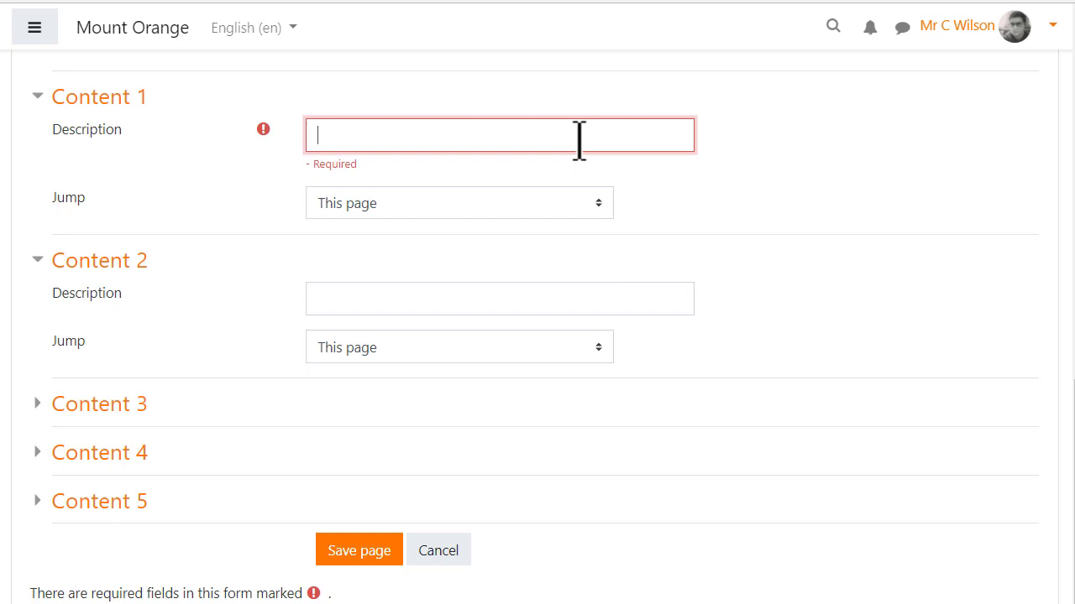
text(Watch a video on CPR)
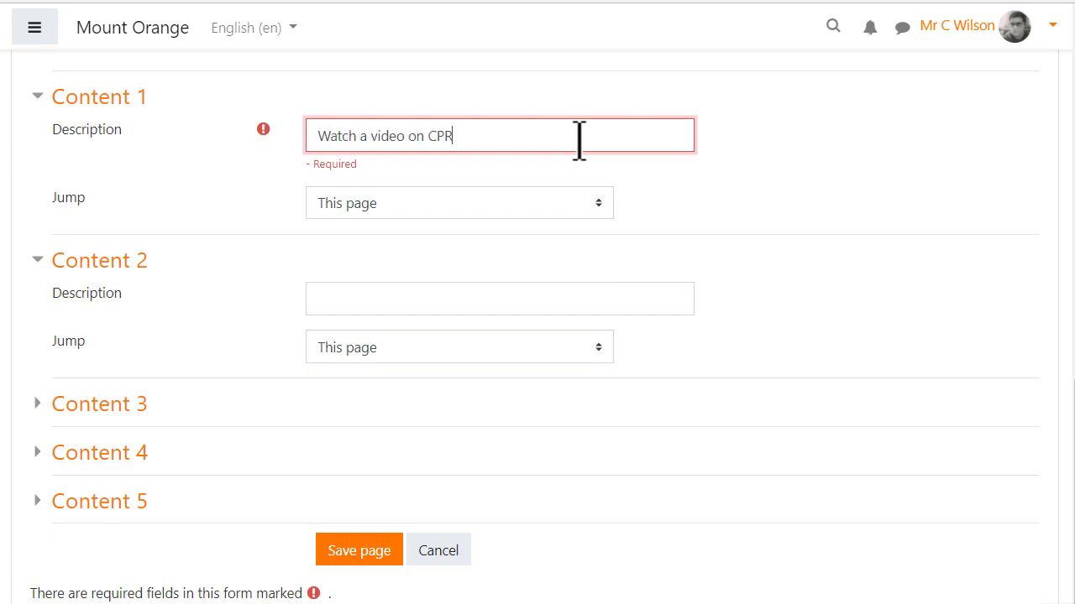
click(598, 294)
text(R)
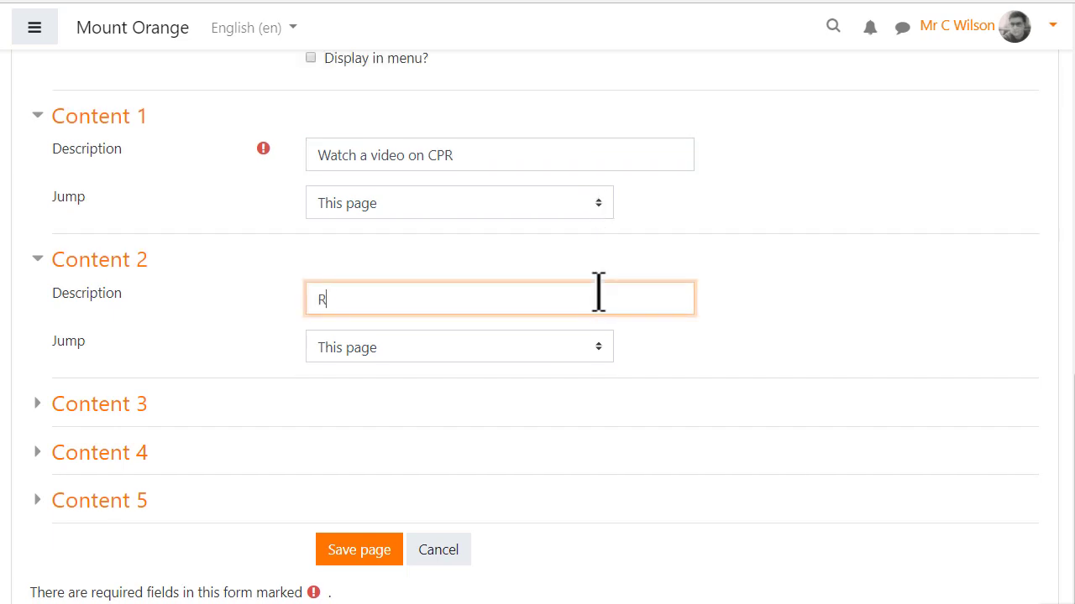
text(ead text on CPR)
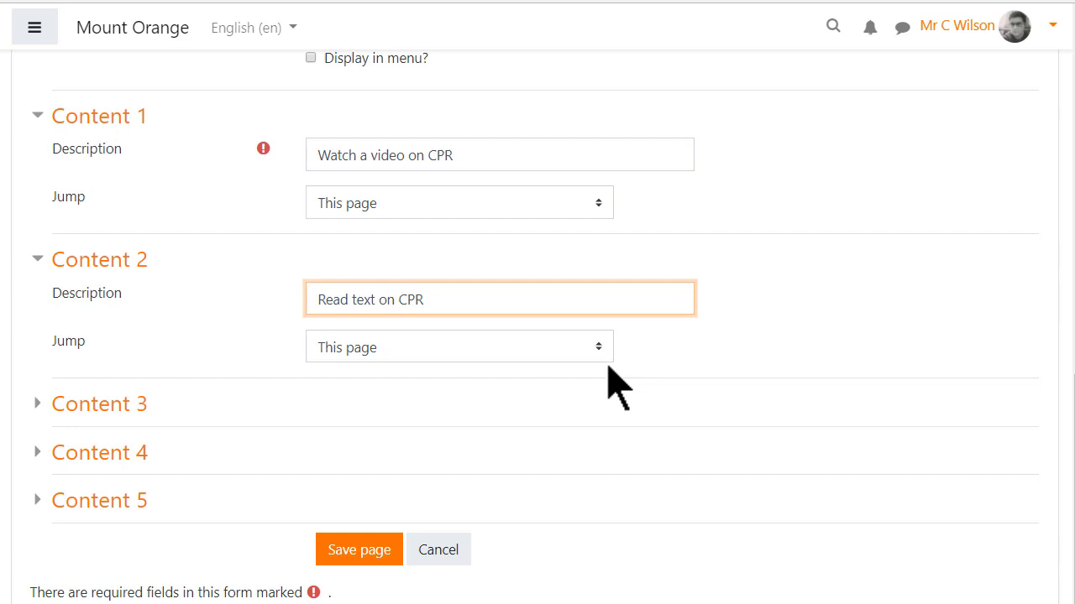
Save the 'What is CPR and why do you need to know?' page and view the page types to add next.
click(378, 553)
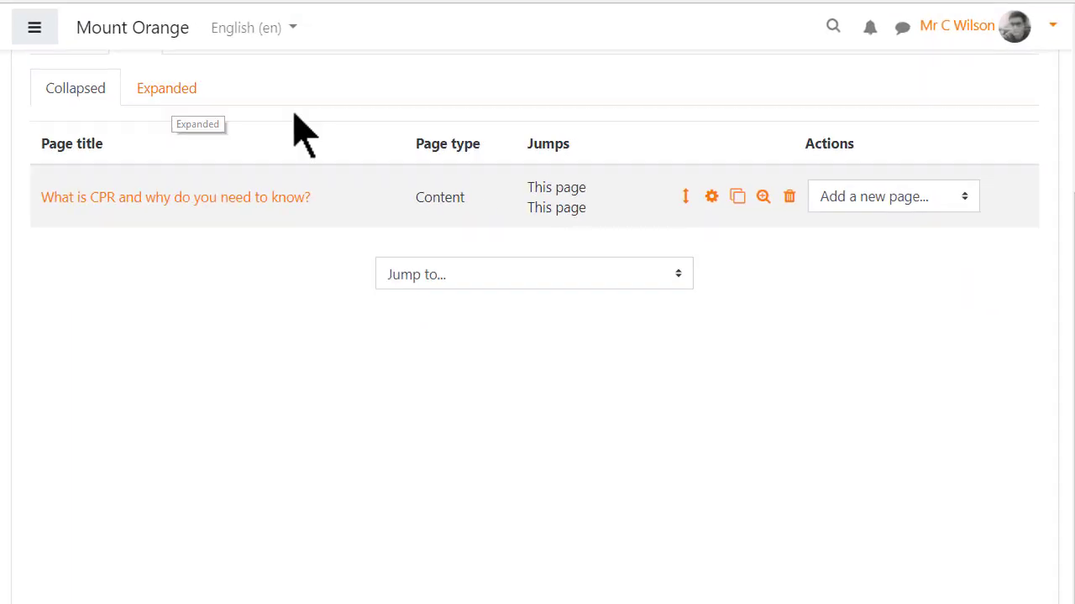
click(965, 198)
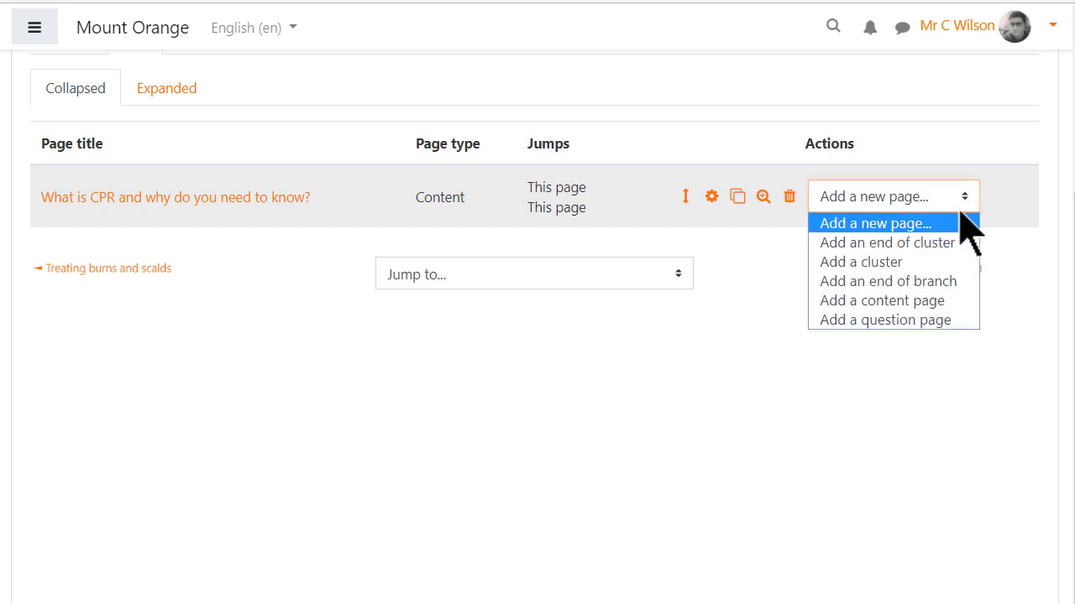
Add and save a 'Watch a video on CPR' content page with 'Read text about CPR' and 'Got it! Test me!' buttons.
click(936, 304)
text(Watch a video on C)
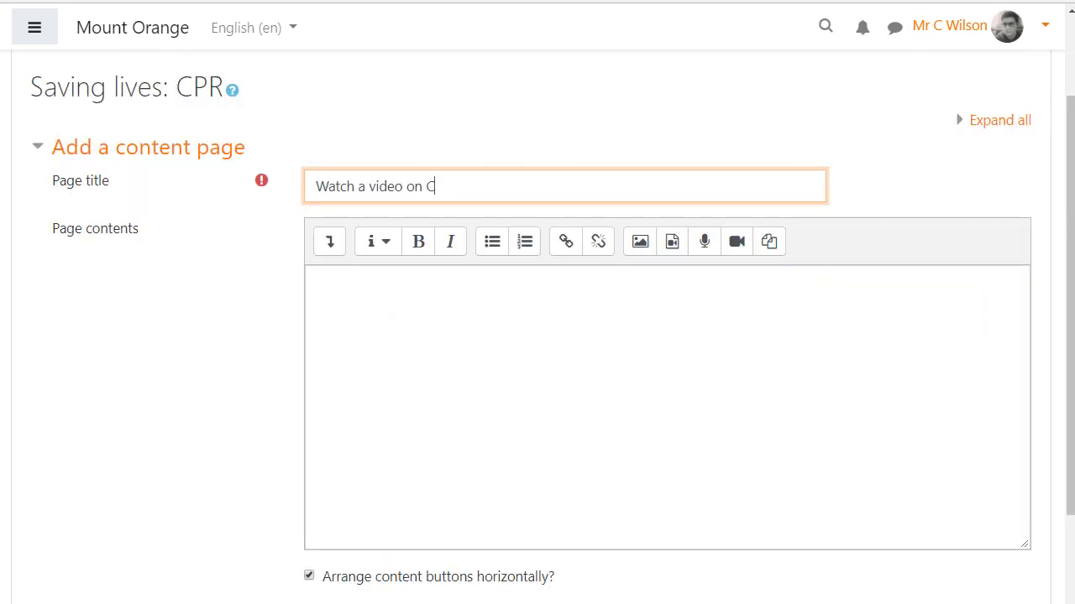
text(PR)
click(319, 283)
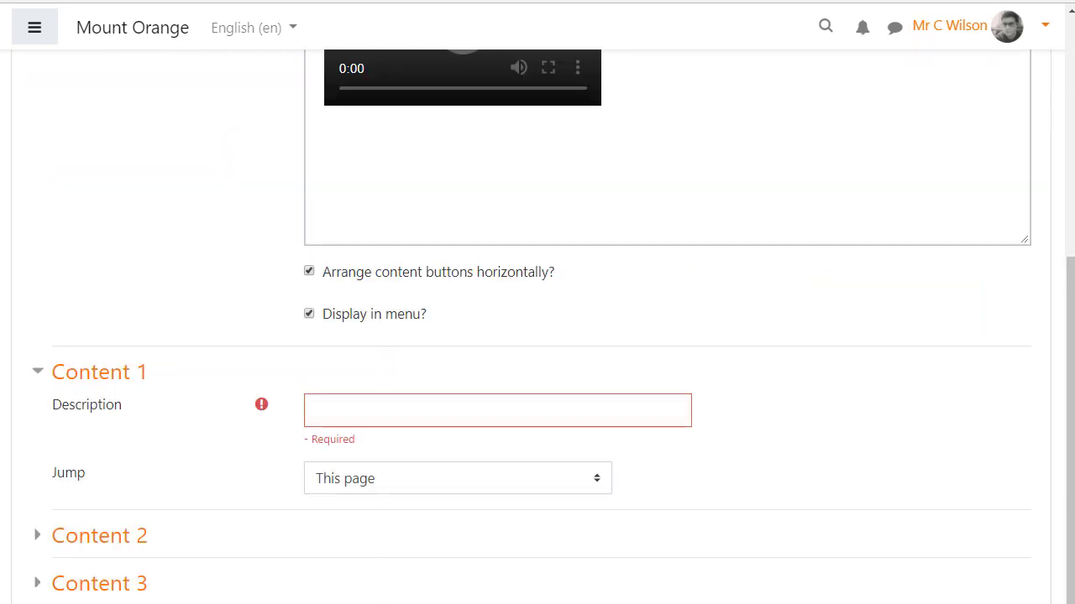
click(497, 410)
text(R)
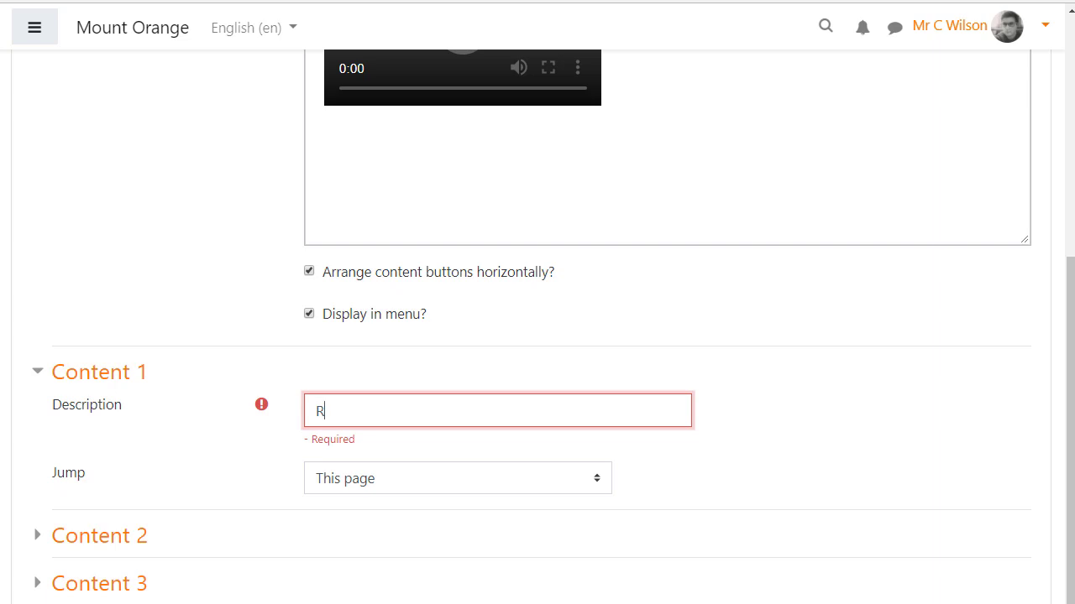
text(ead text about CPR)
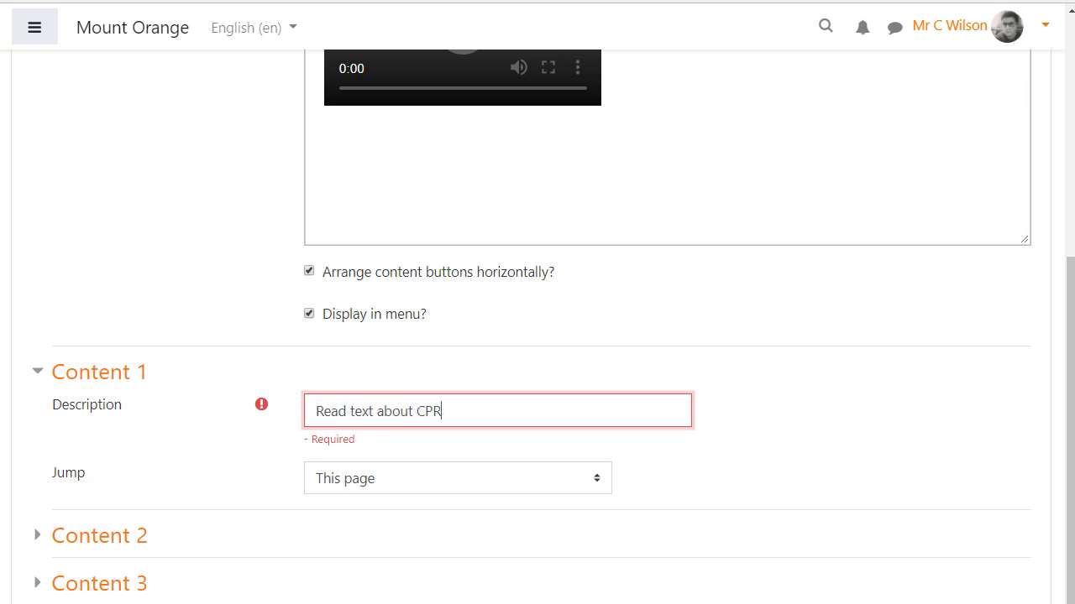
text(me!)
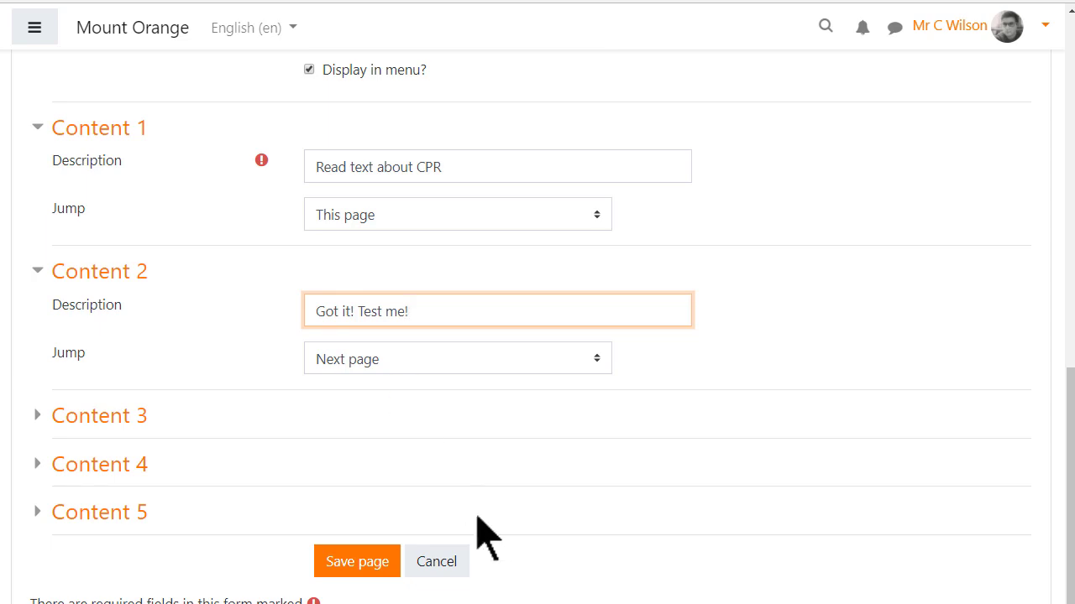
click(387, 569)
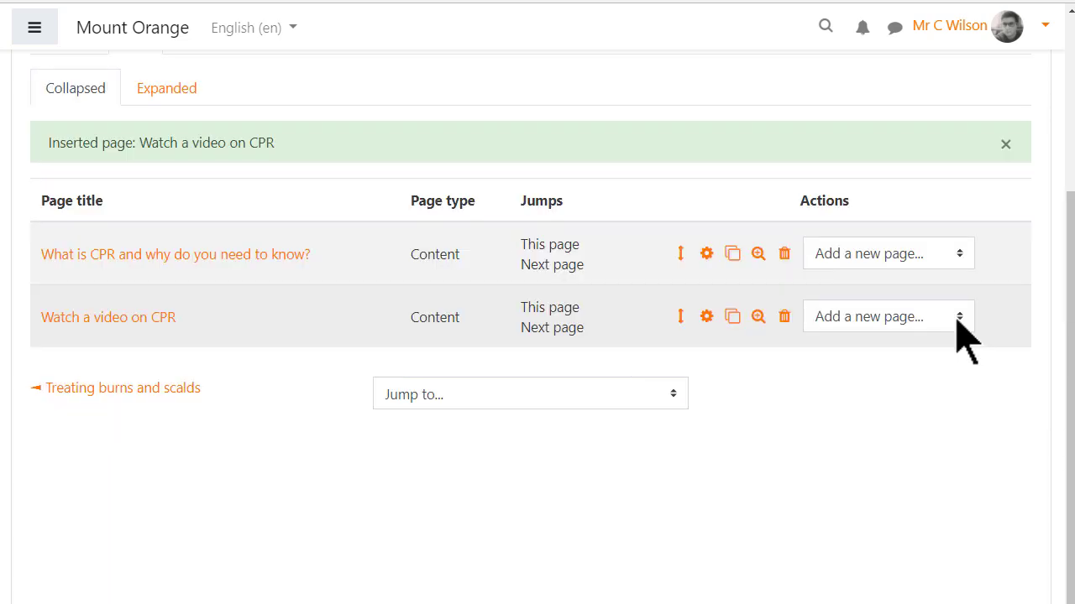
Add a new content page after the video page from its Actions menu.
click(955, 318)
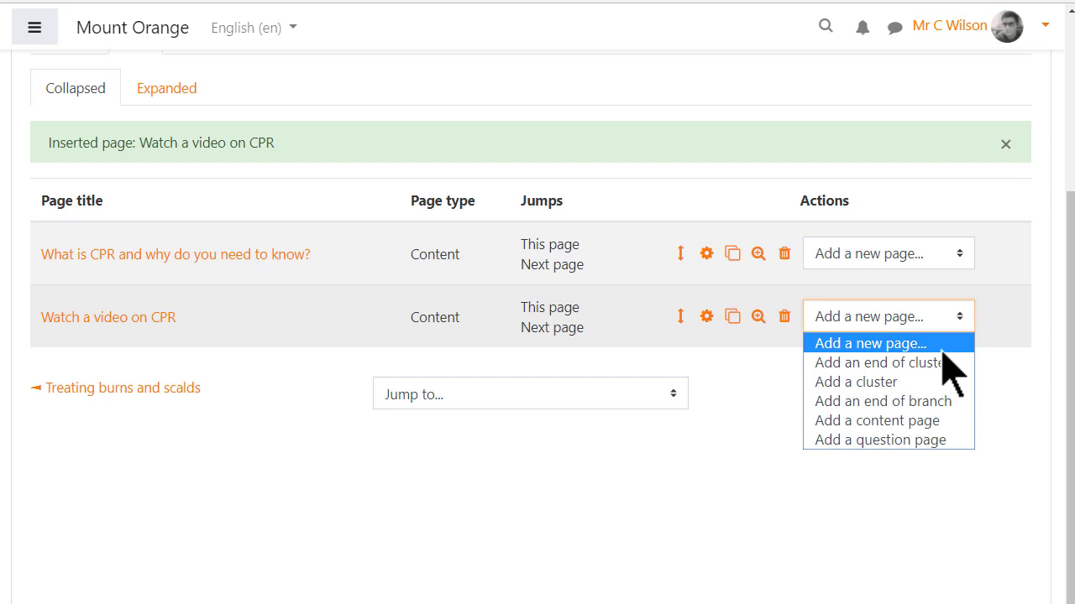
click(925, 420)
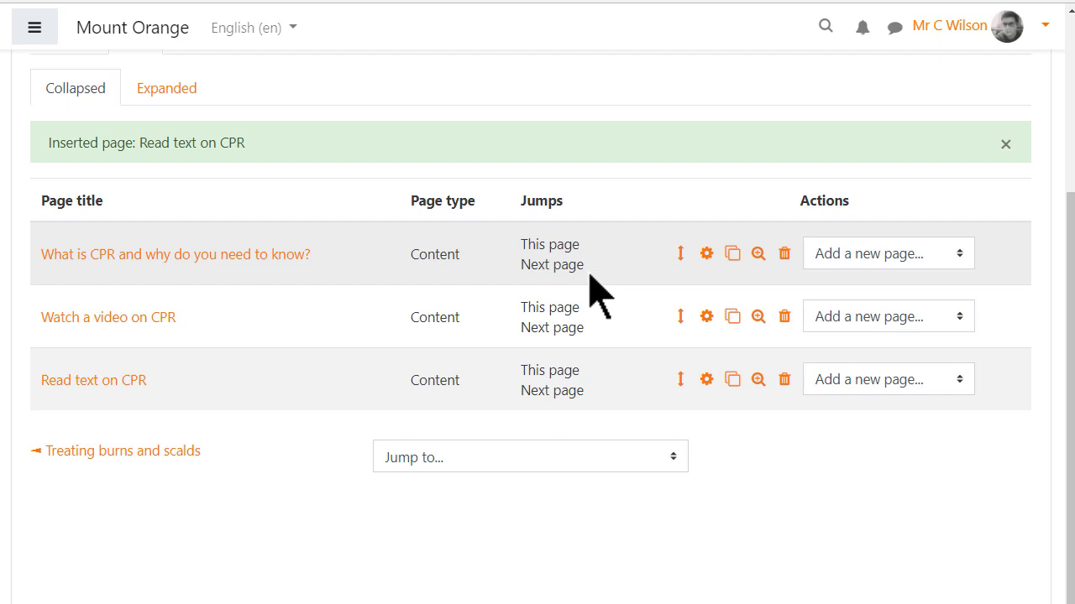
Set the intro page's Content 1 jump to 'Watch a video on CPR' and Content 2 jump to 'Read text on CPR'.
click(705, 255)
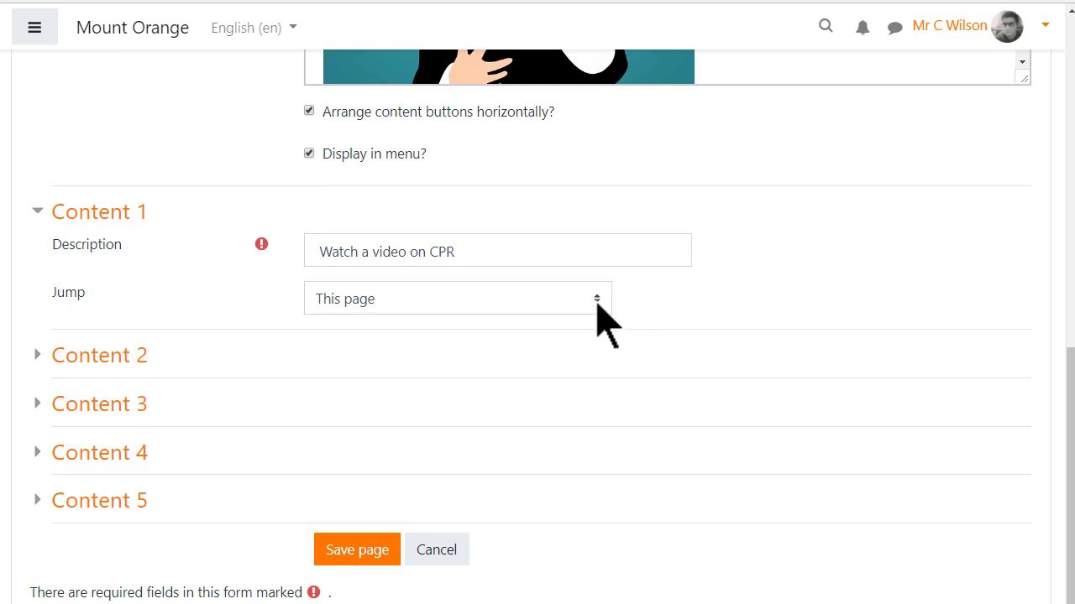
click(597, 304)
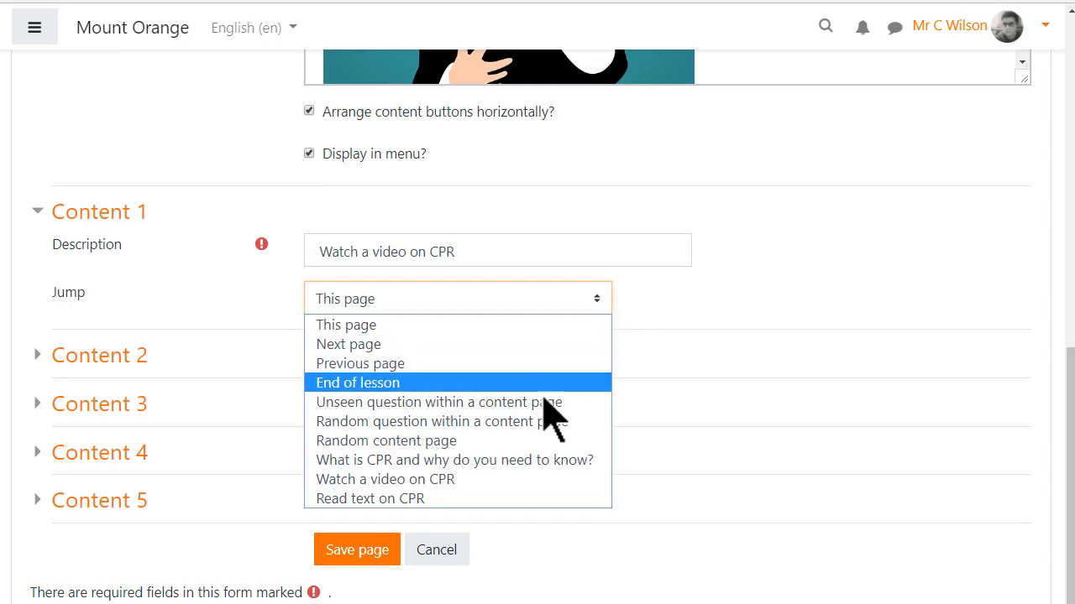
click(537, 479)
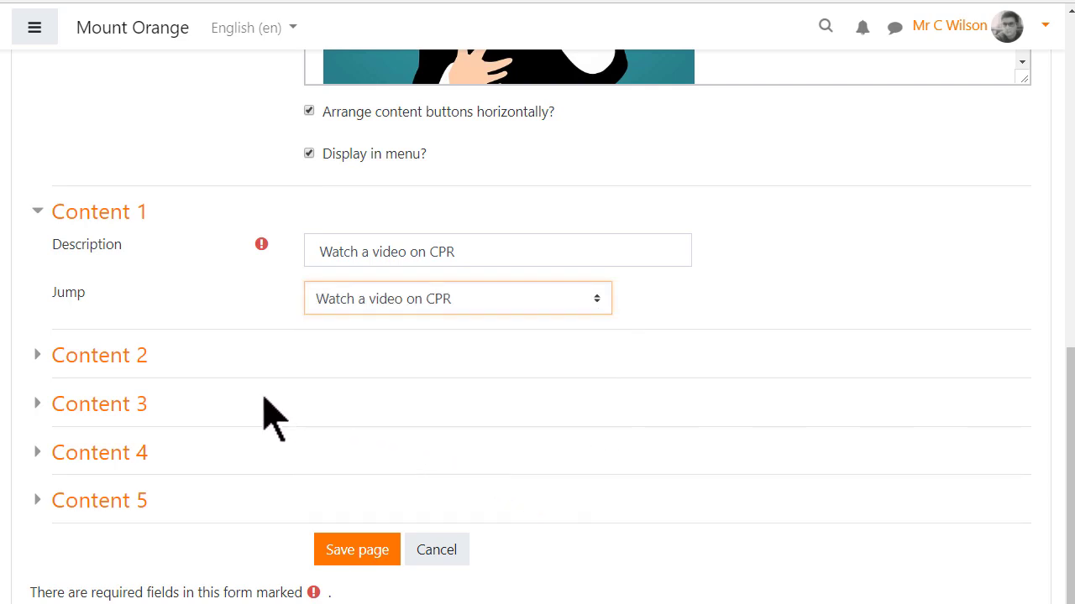
click(139, 369)
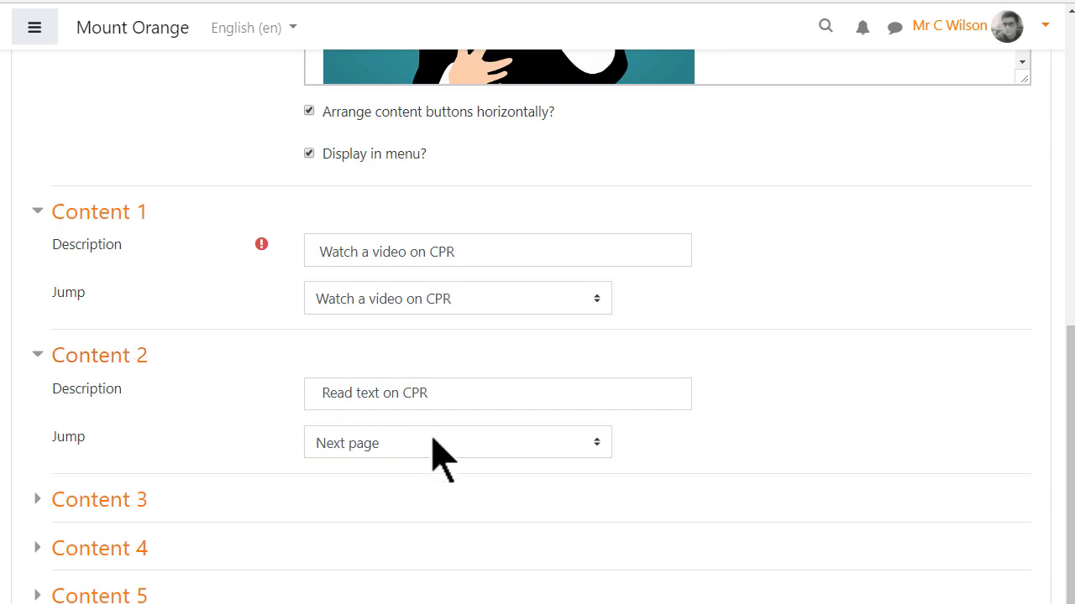
key(Tab)
click(593, 449)
click(470, 603)
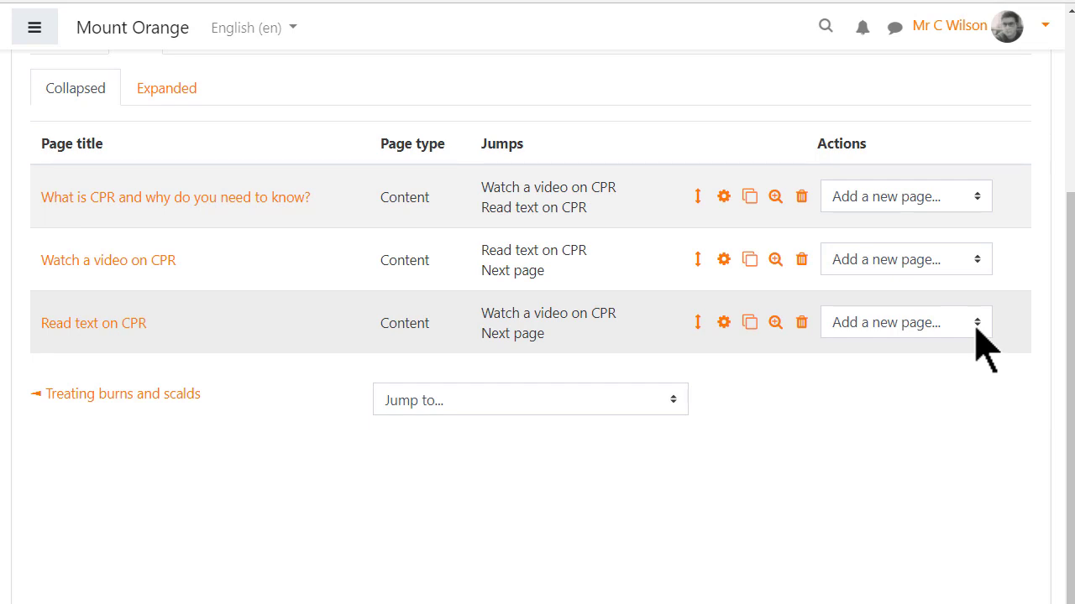
Add a Multichoice question page after the 'Read text on CPR' page.
click(977, 324)
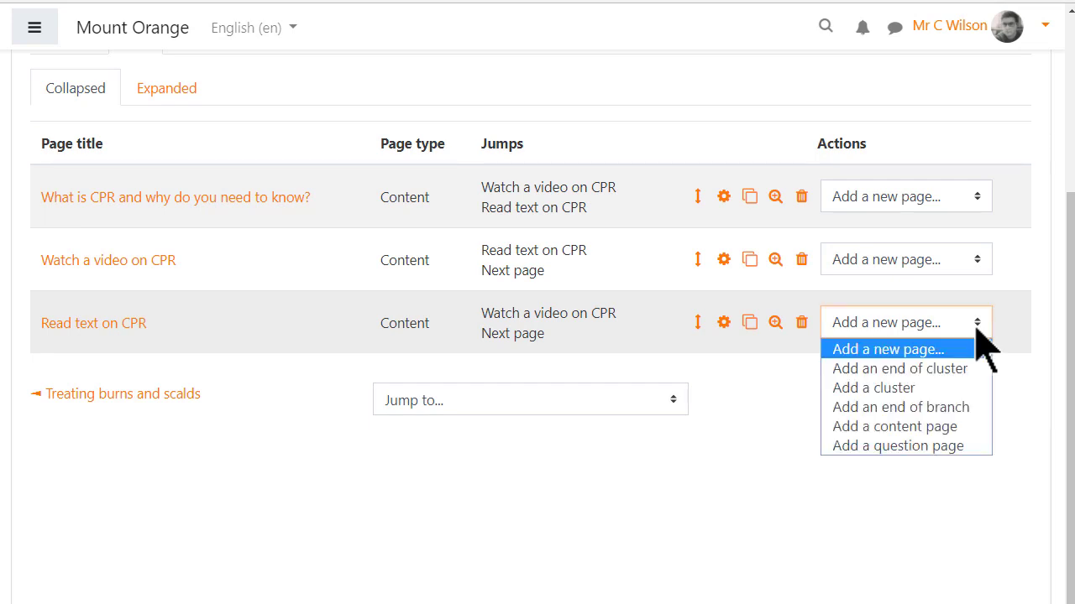
click(952, 446)
click(415, 149)
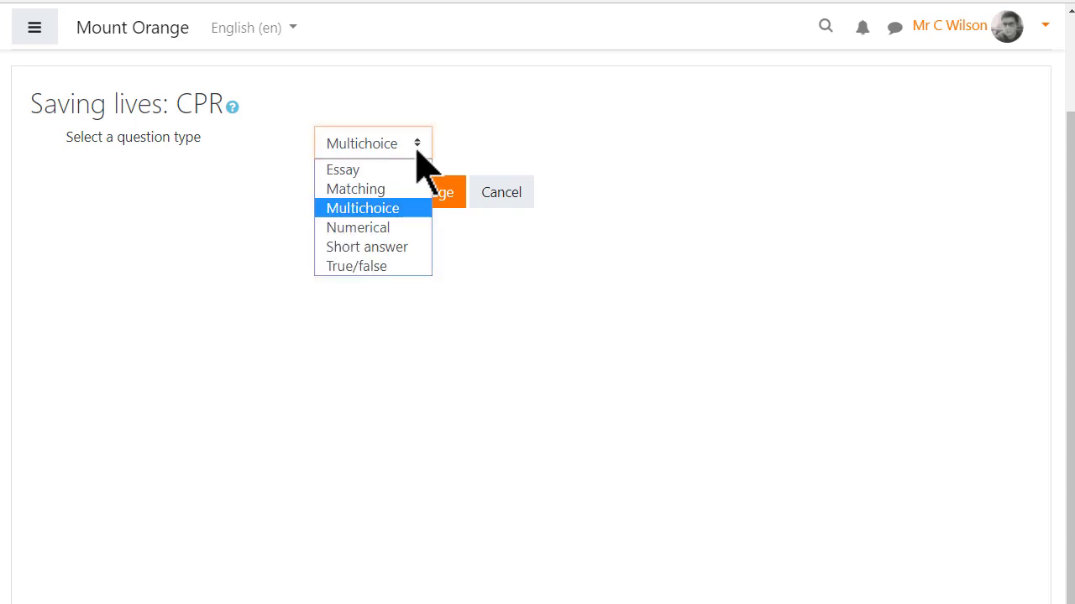
click(413, 207)
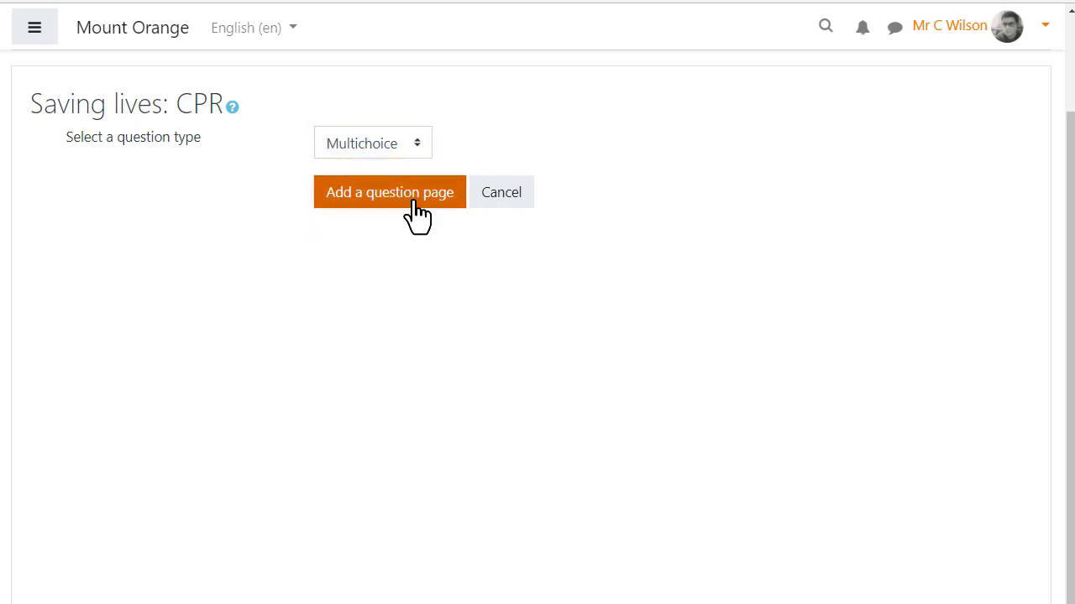
click(415, 201)
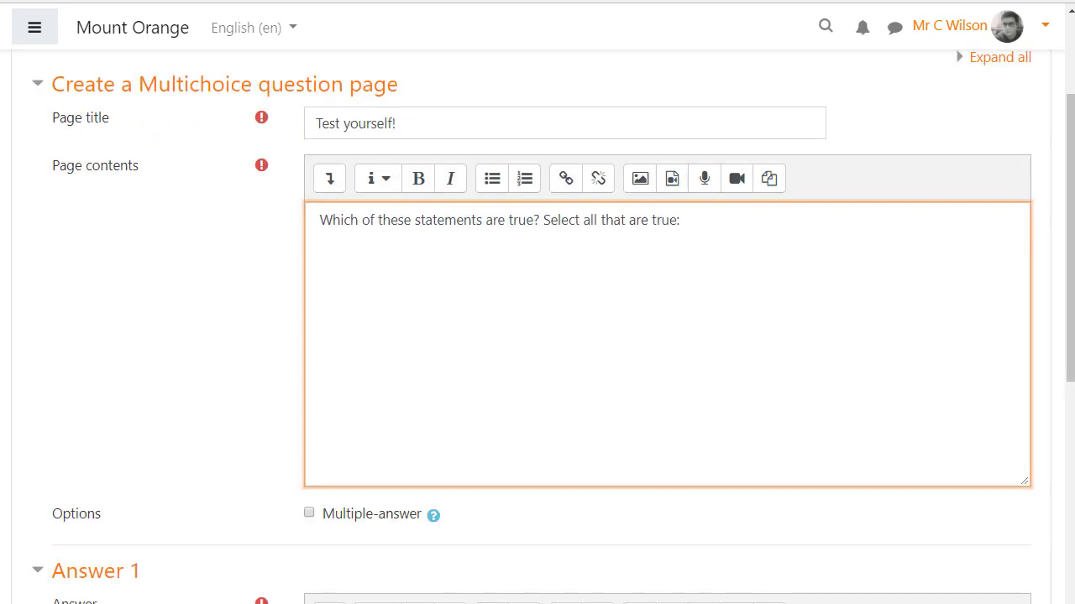
Allow multiple answers, send the correct answer to End of lesson and the wrong answer to This page.
scroll(331, 276, down, 3)
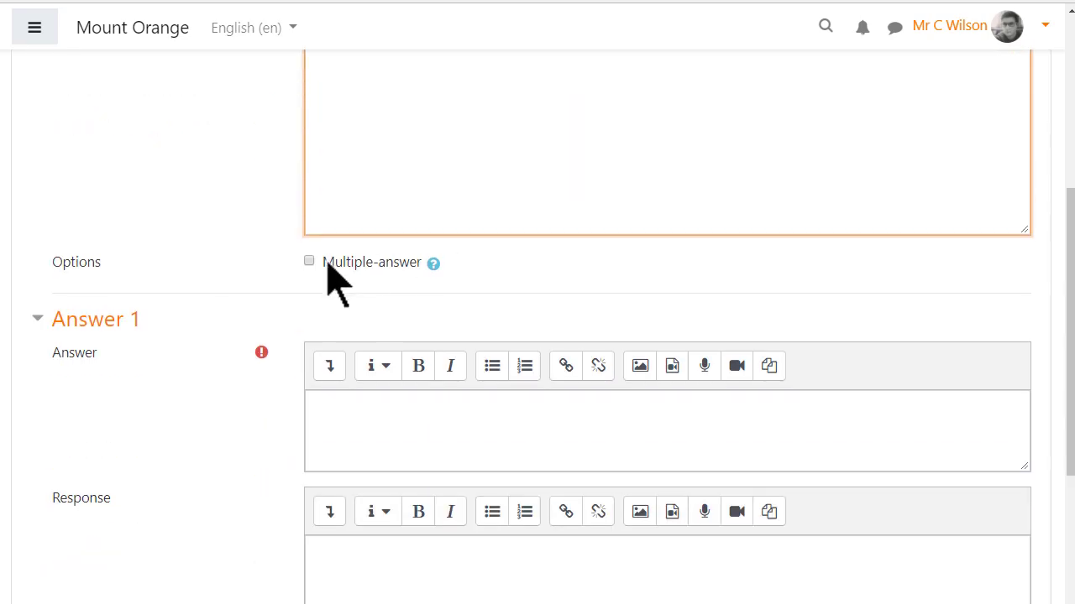
click(308, 260)
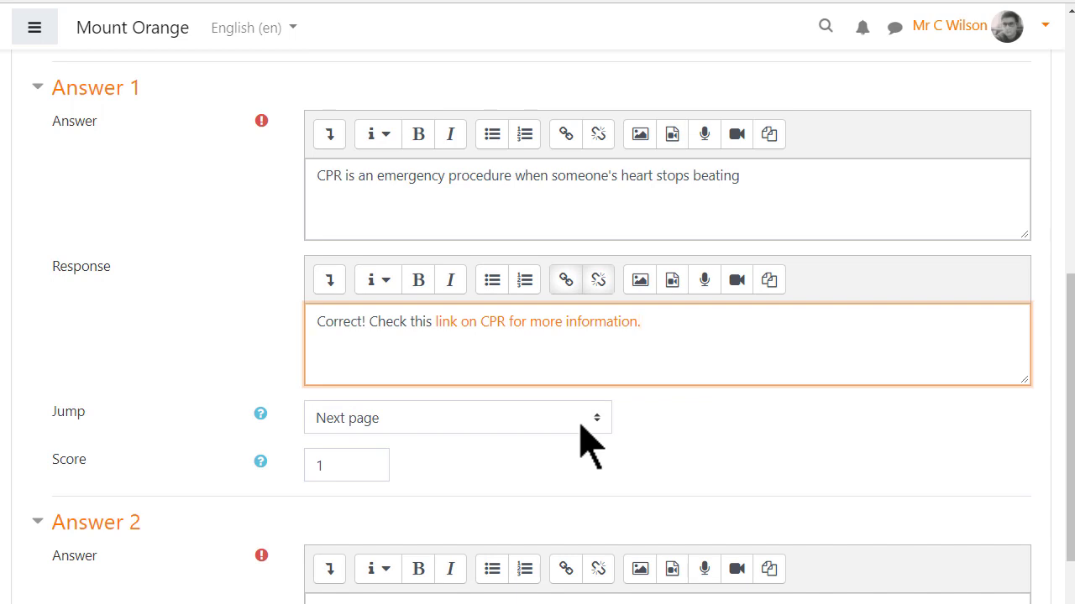
click(590, 428)
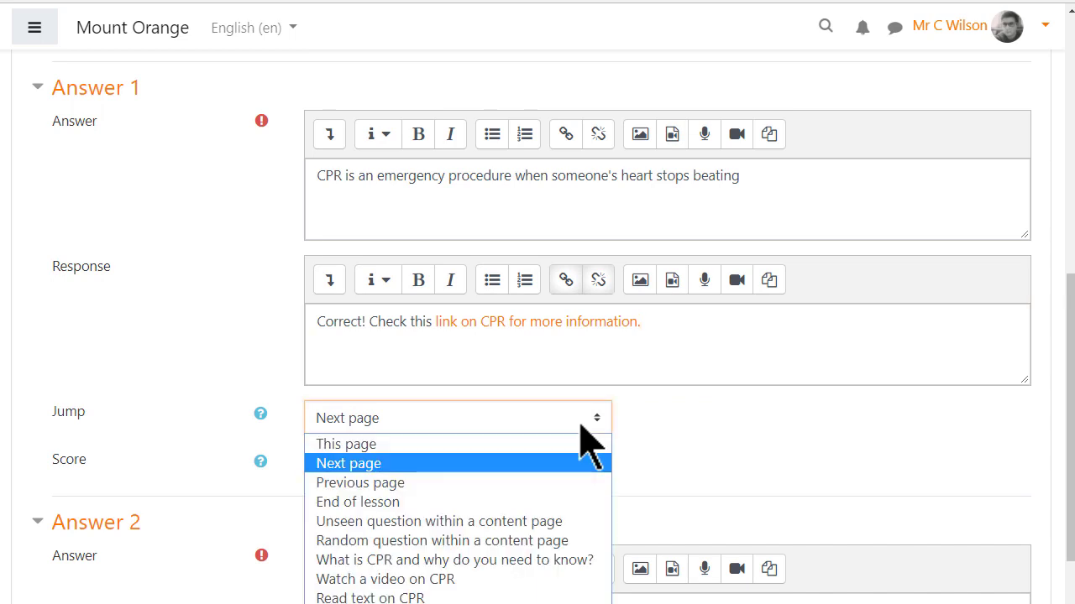
click(575, 502)
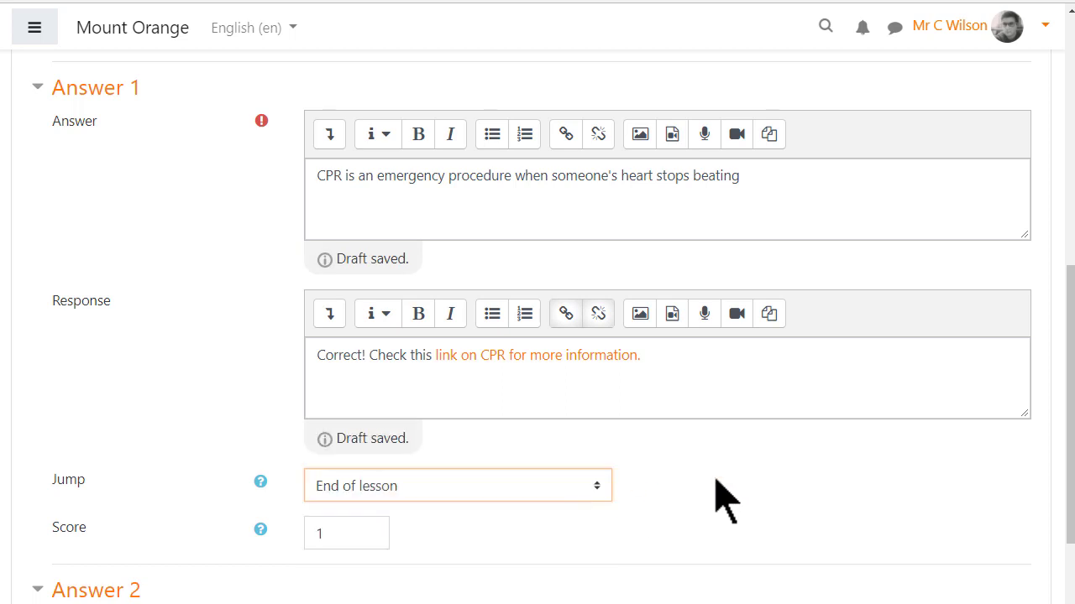
scroll(756, 492, down, 3)
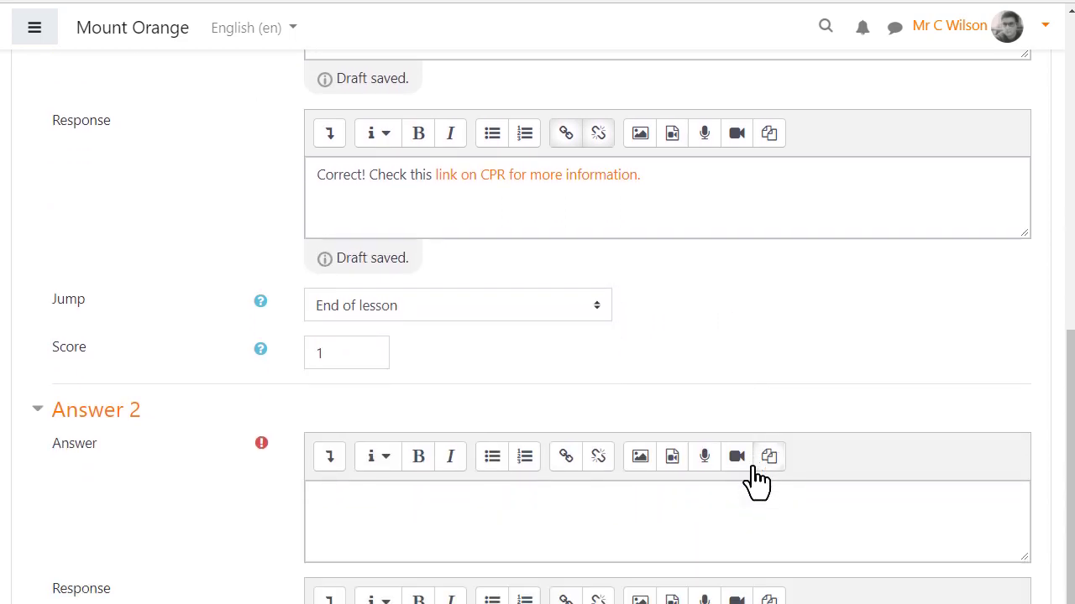
scroll(752, 466, down, 3)
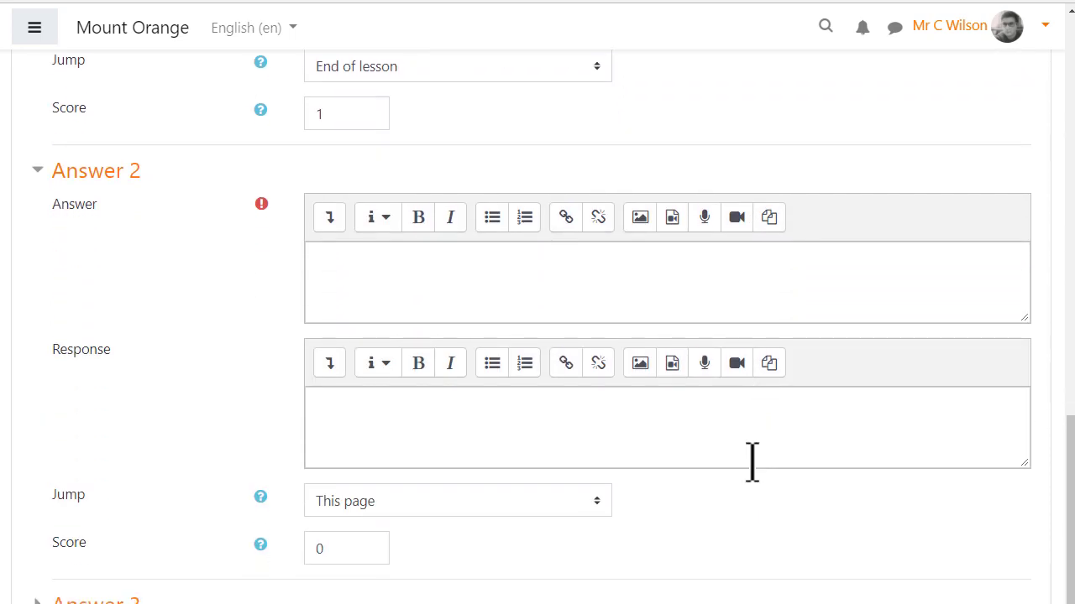
click(619, 263)
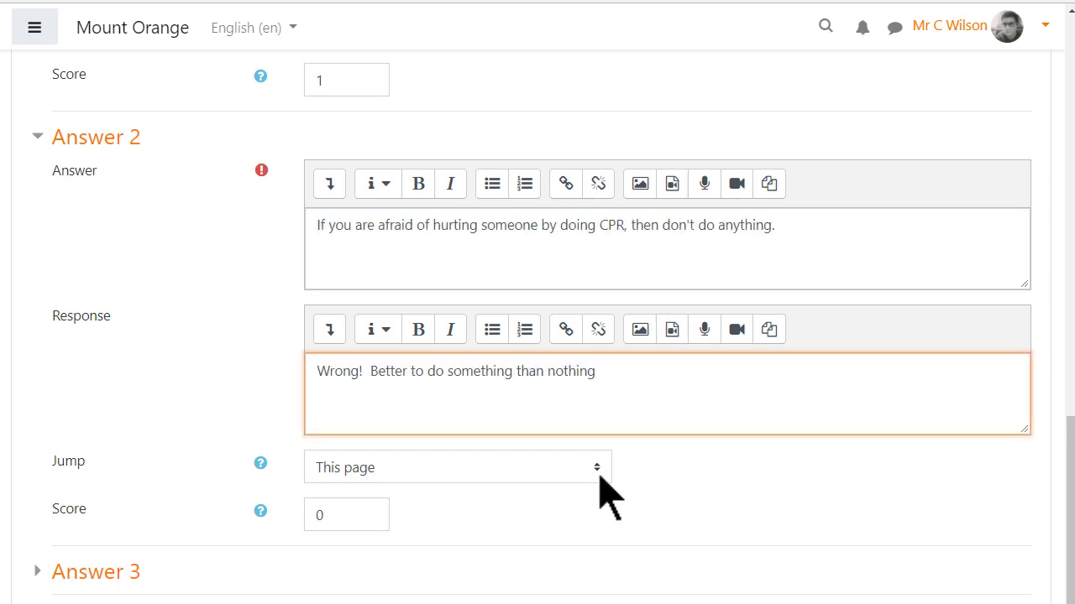
click(598, 470)
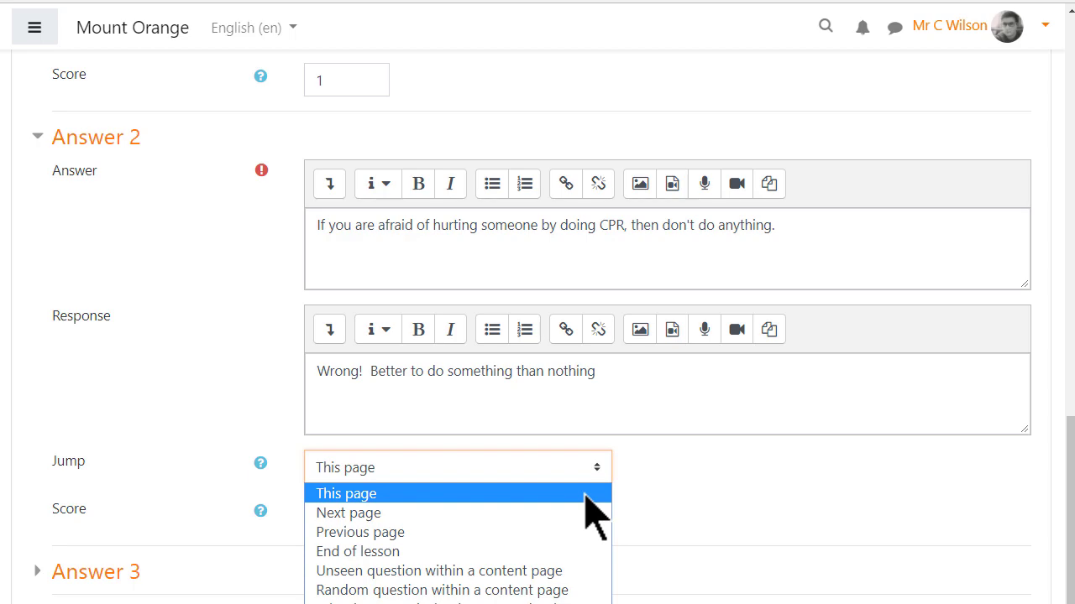
click(586, 495)
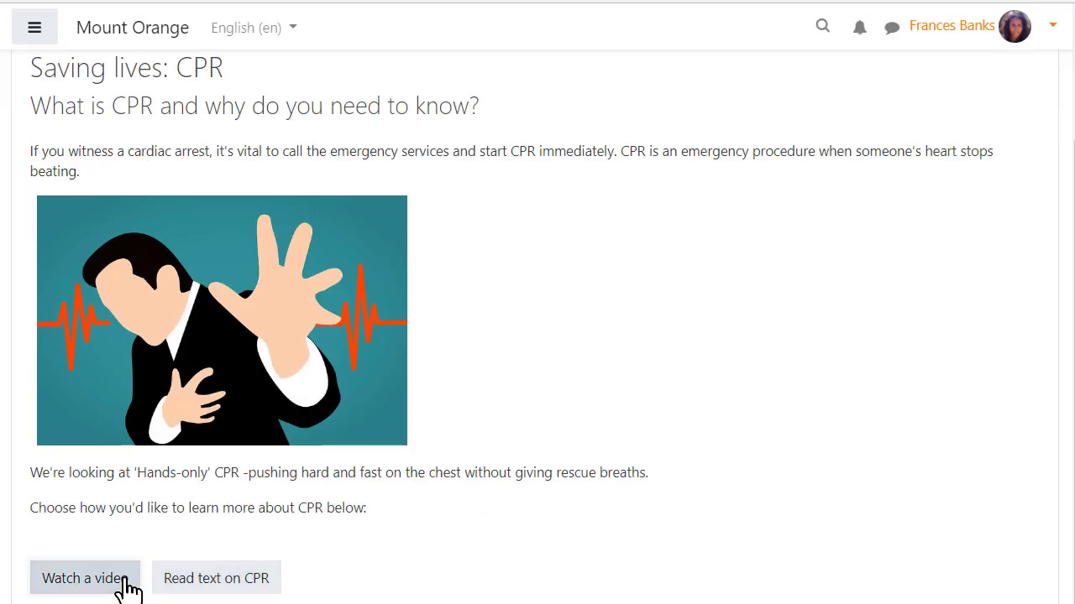
As a student, go from the video page to the quiz, tick the true statements, submit and continue to the end page.
click(126, 581)
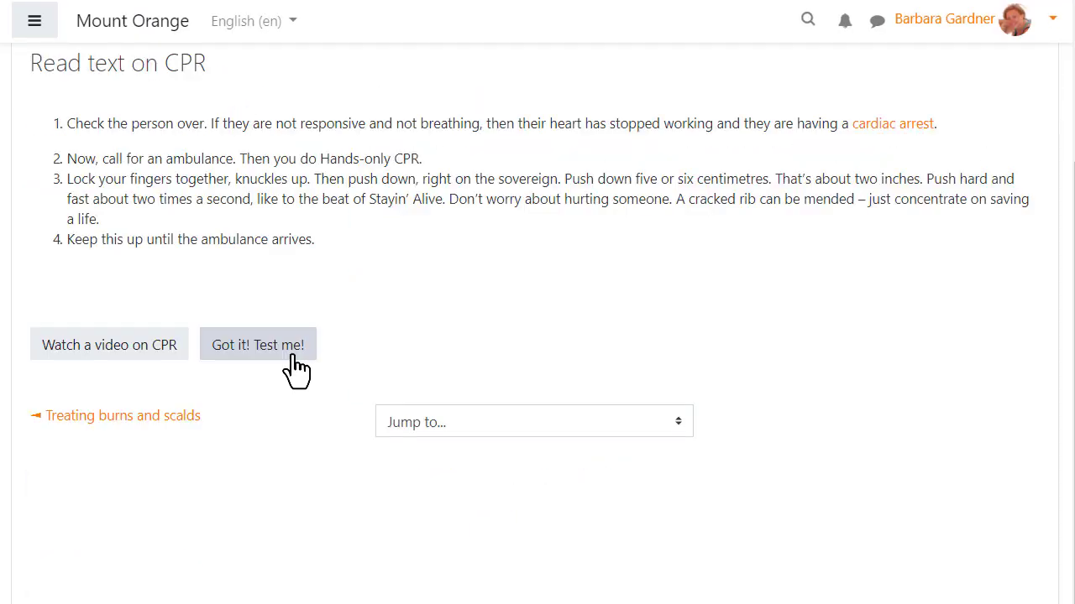
click(296, 367)
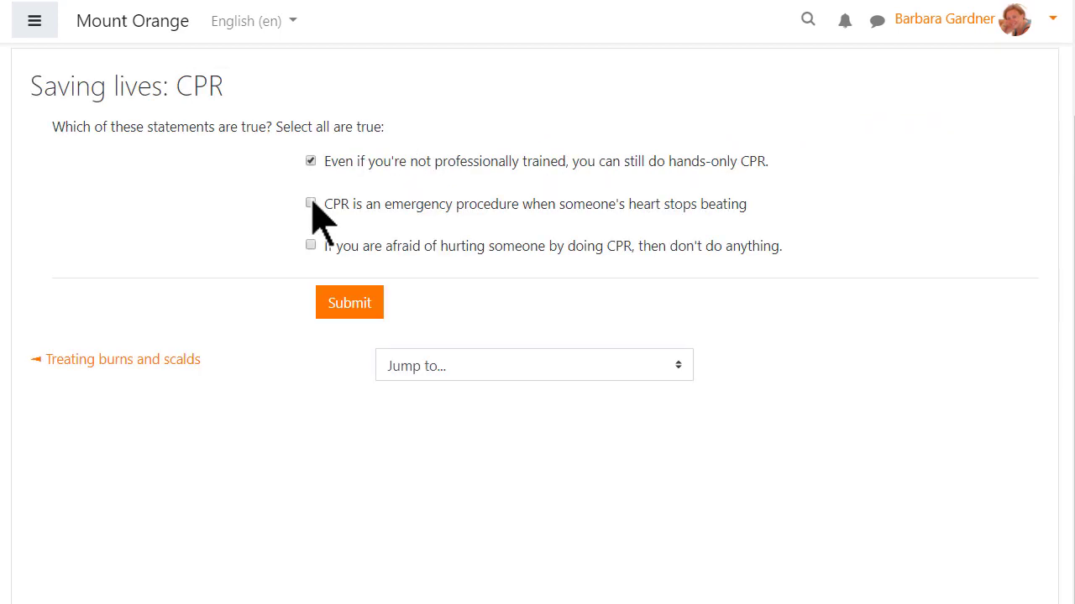
click(310, 204)
click(347, 303)
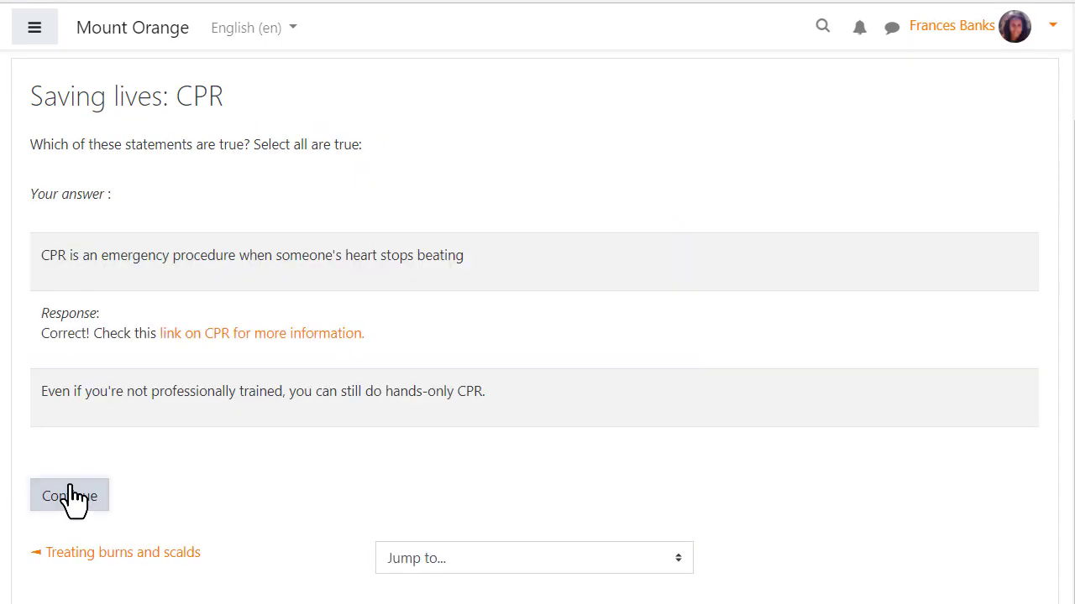
click(72, 497)
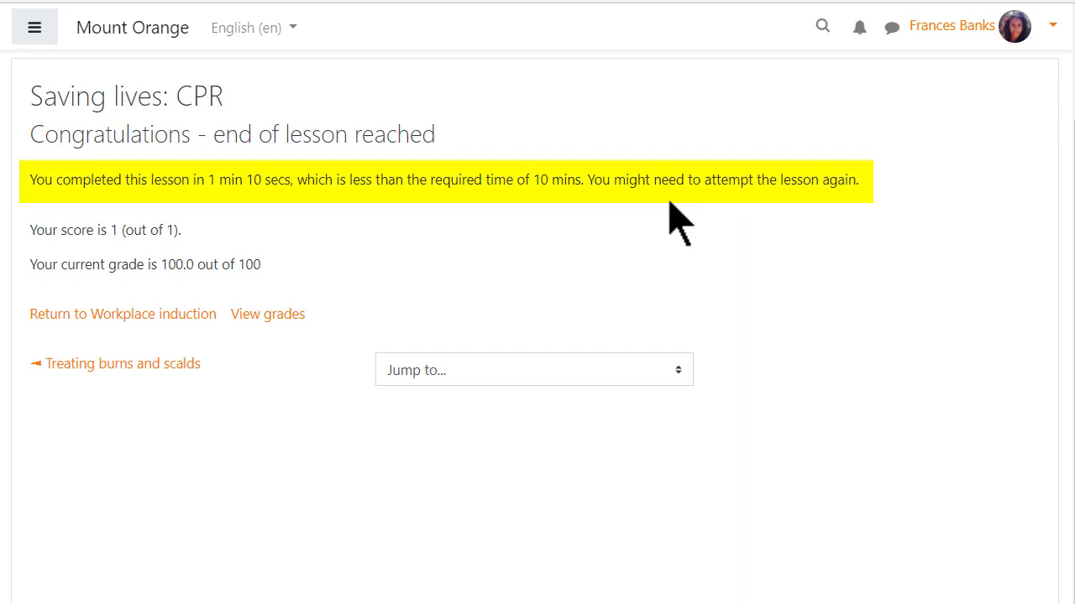